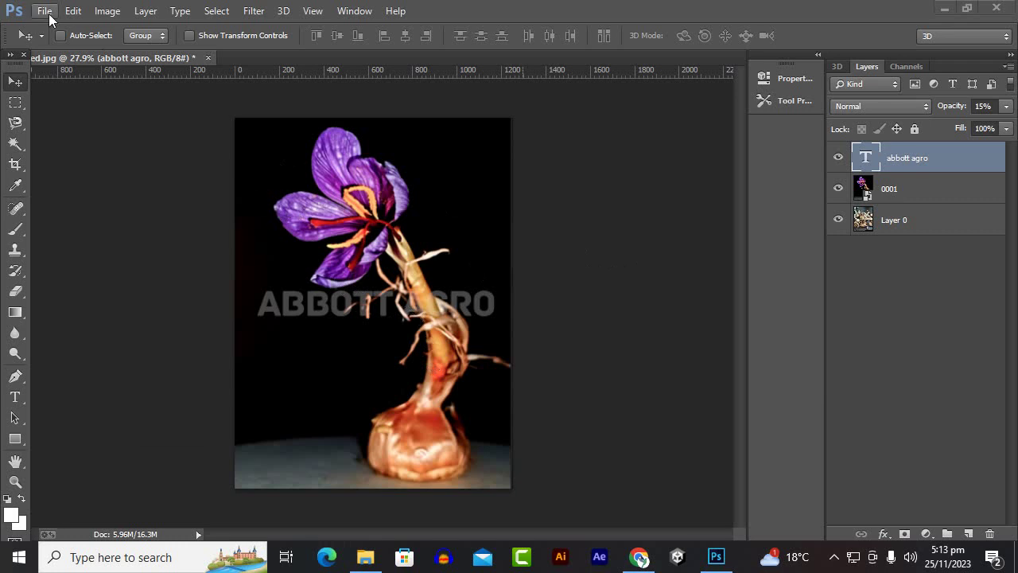
Open the File menu over the saffron bulb image
left_click(46, 12)
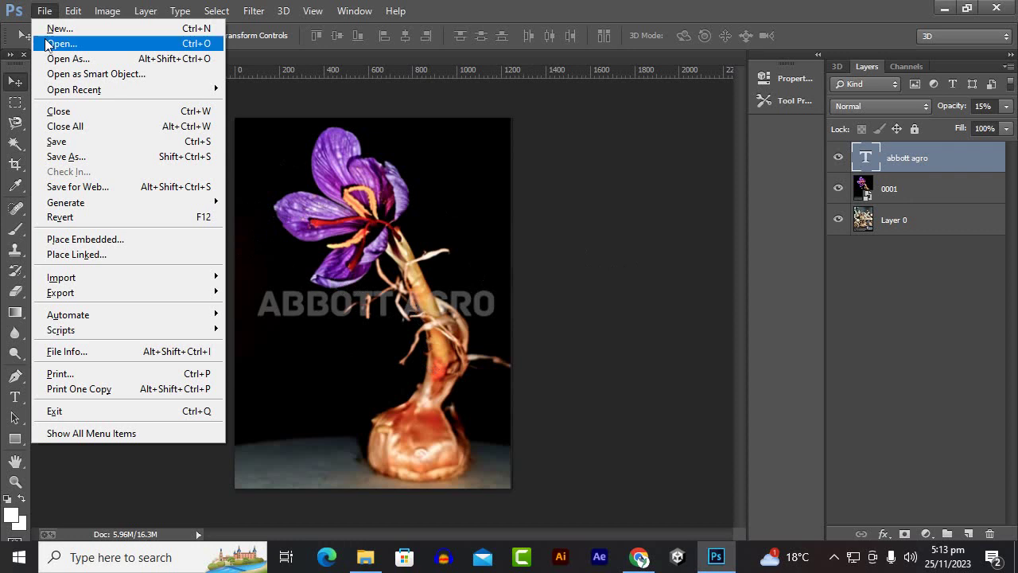
Open File Info for bigseed.jpg and set Document Title to 'Saffron Bulb'
left_click(92, 351)
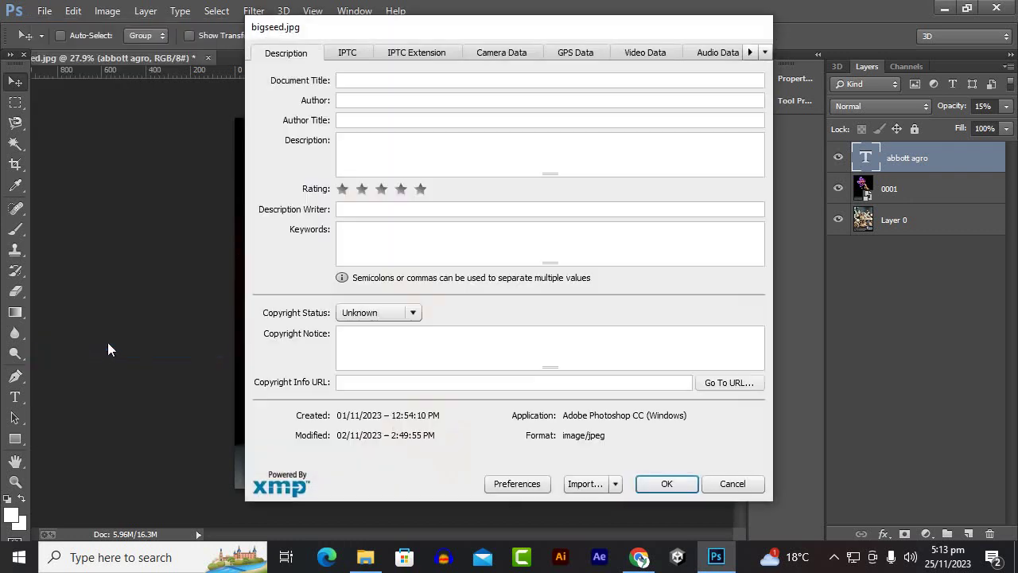
left_click(352, 82)
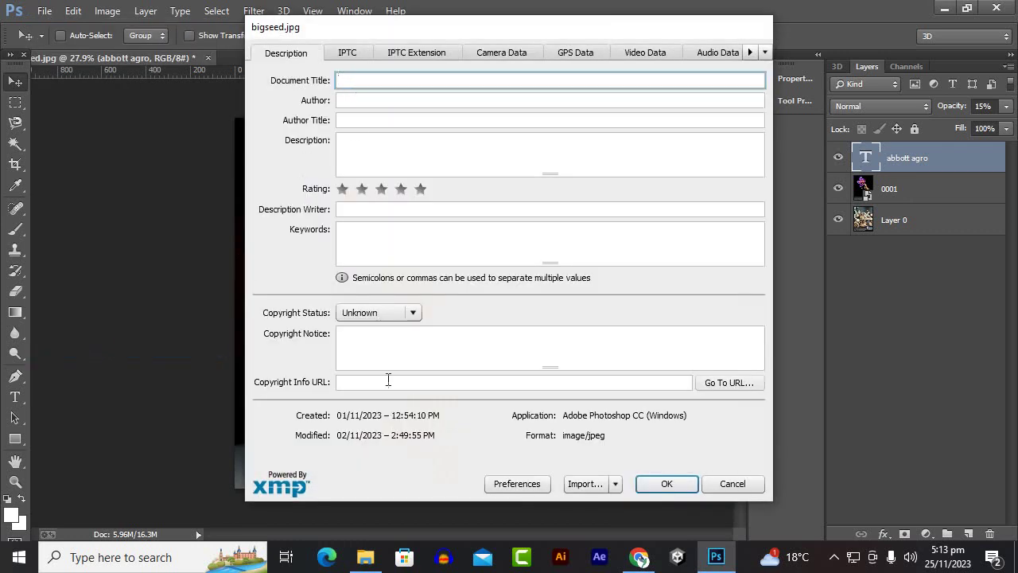
left_click_drag(343, 33, 374, 100)
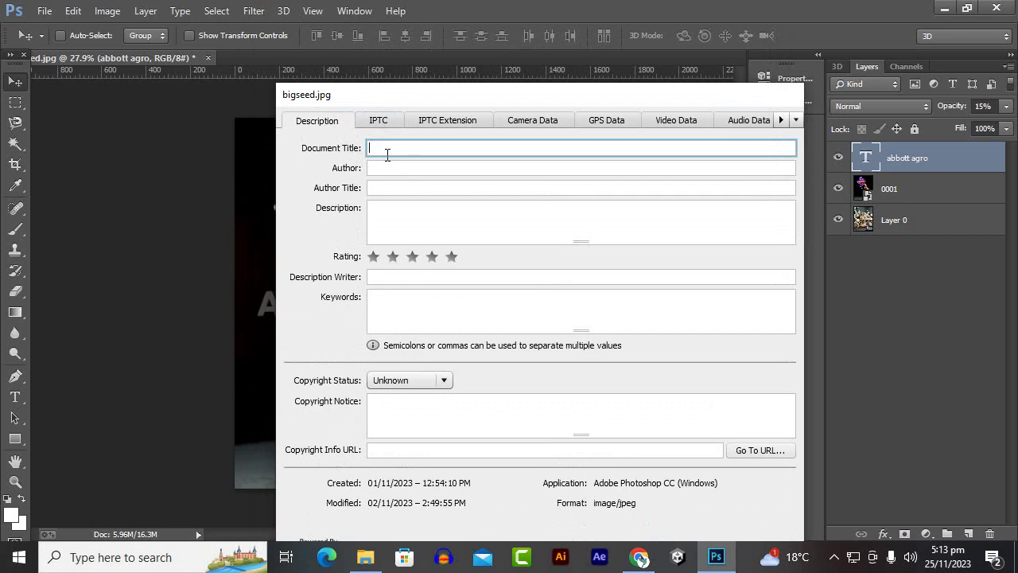
type("Saff")
type("ron ")
type("Bulb")
key("Tab")
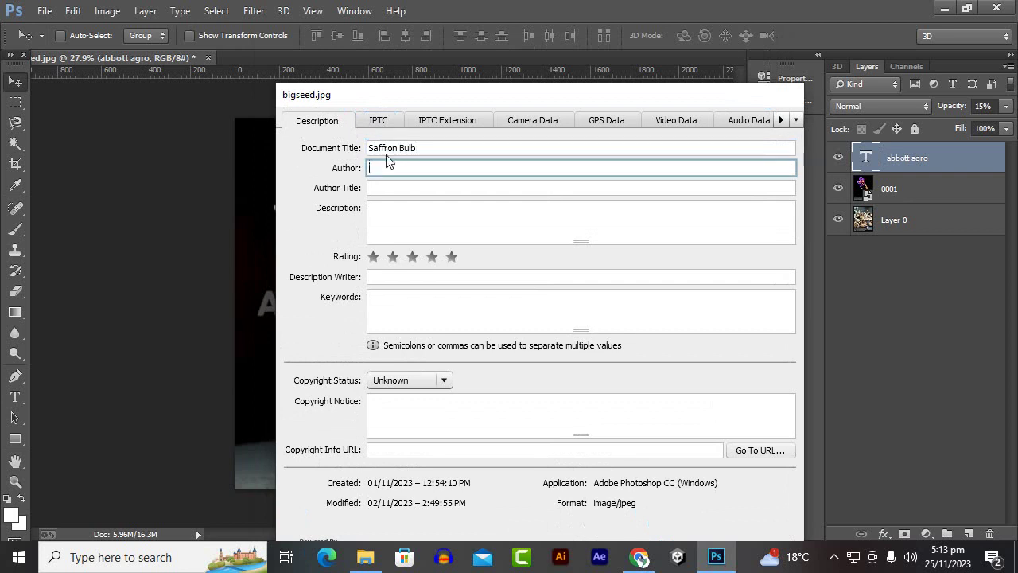
Set Author to 'Abbott Agro' and enter a person's name as Author Title
type("Awa")
type("is Kha")
type("lid")
key("Tab")
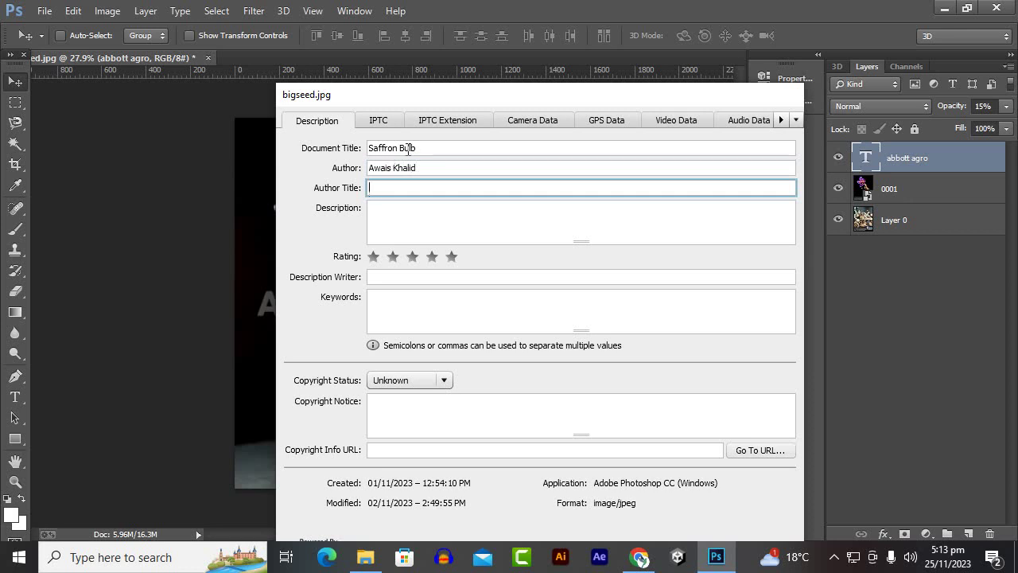
left_click_drag(420, 168, 365, 173)
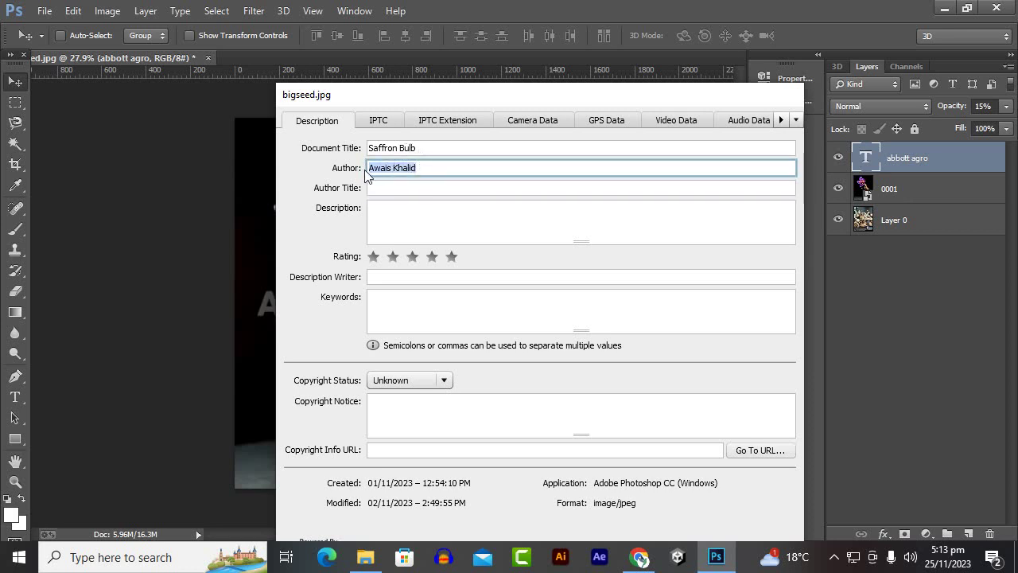
type("Abbot")
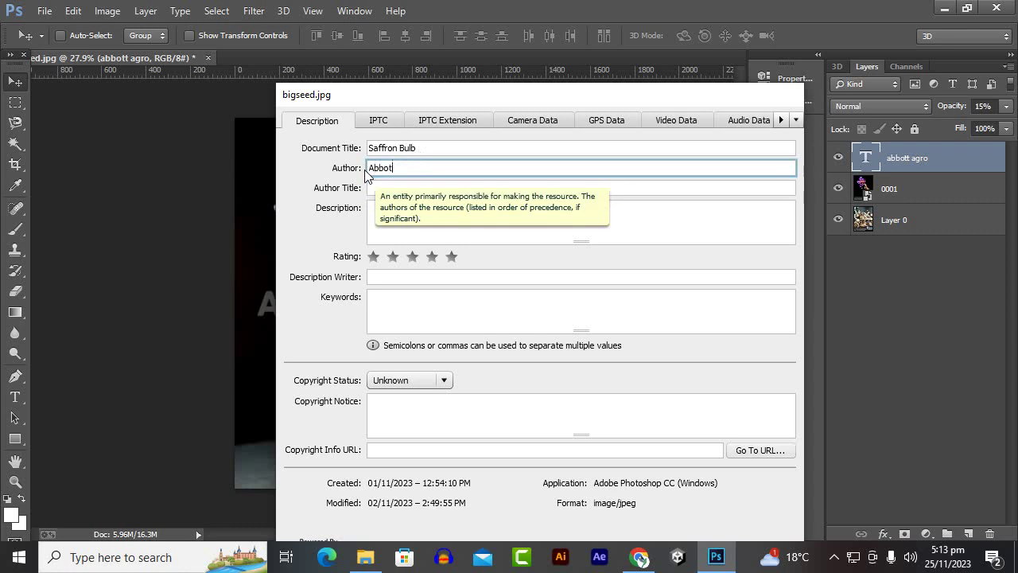
type("t Agr")
type("o")
key("Tab")
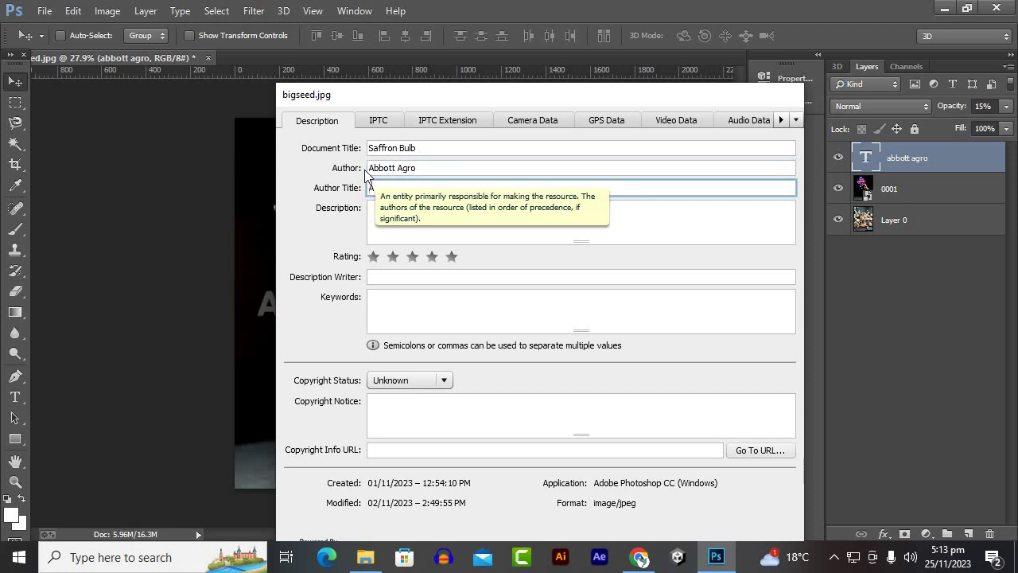
type("ric")
type("ul")
type("lid")
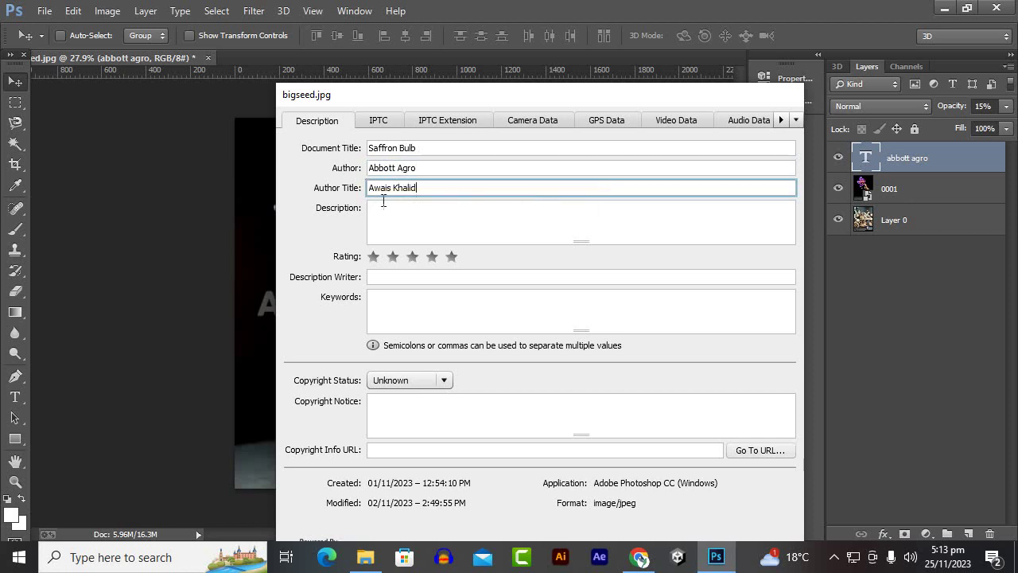
left_click(401, 231)
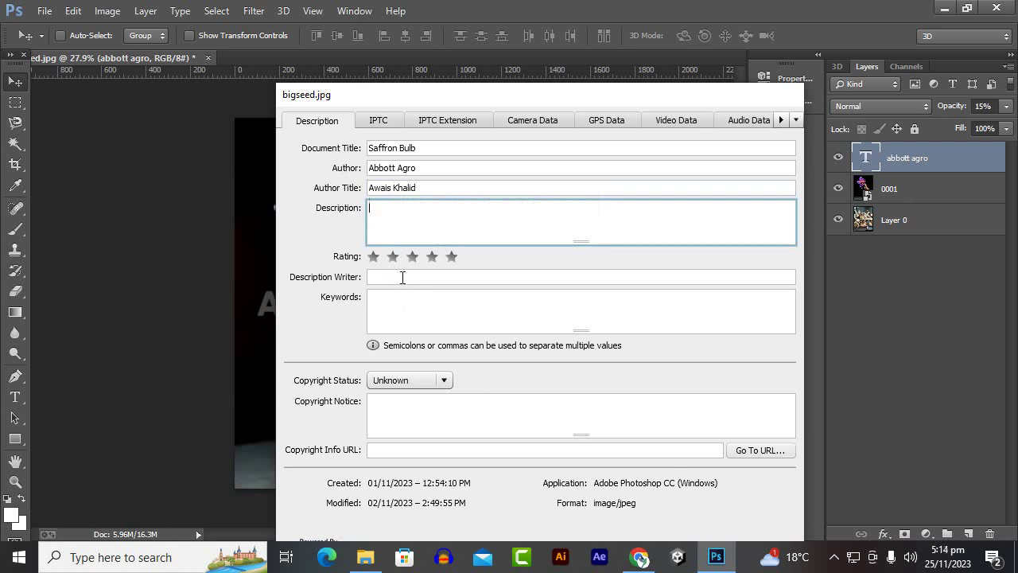
Paste the description and edit it to read 'Saffron Bulb © Abbott Agro'
left_click_drag(433, 95, 393, 80)
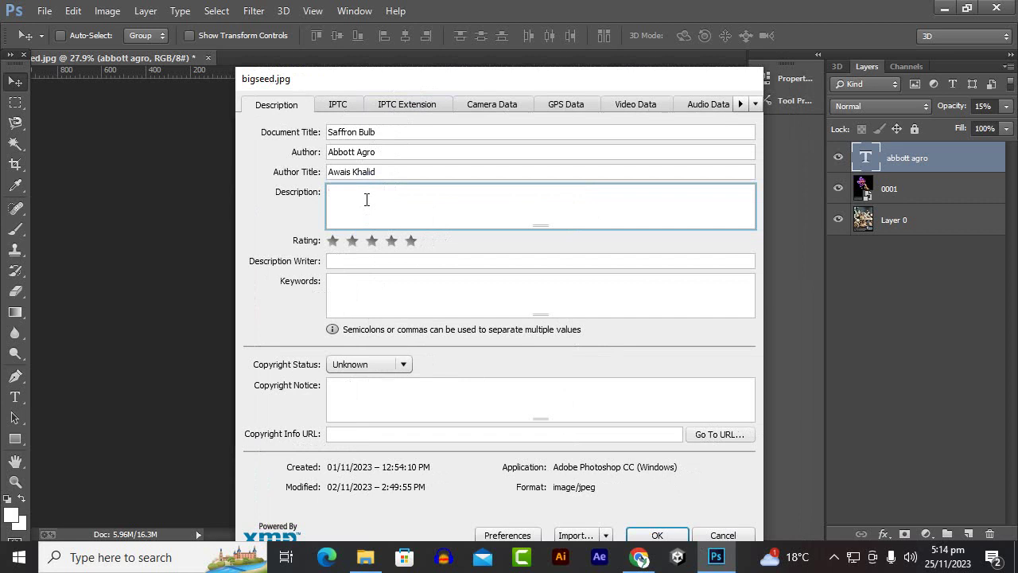
left_click(836, 555)
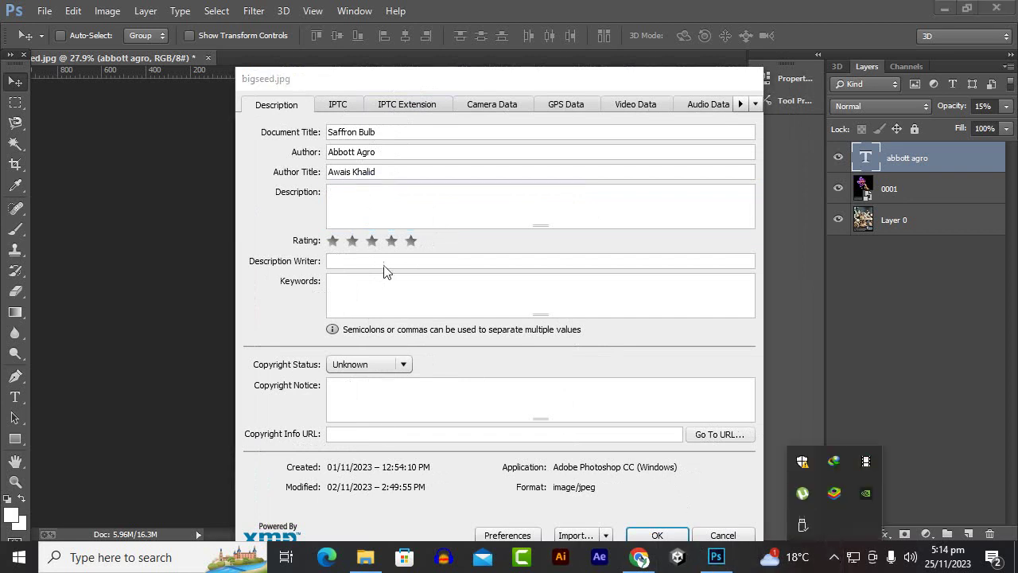
type("Natural Saff © Abbott Agro")
left_click(359, 194)
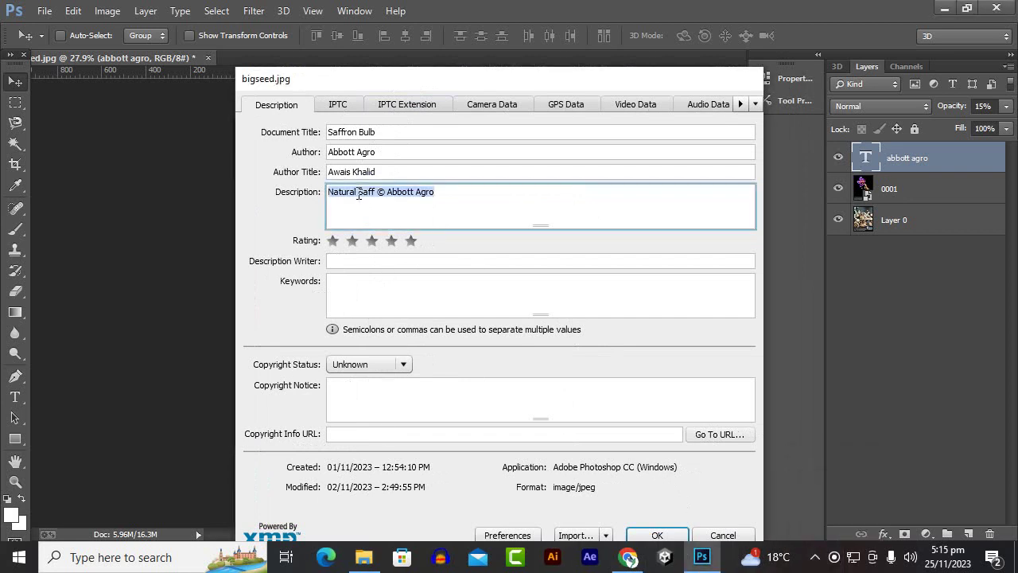
left_click(350, 193)
double_click(342, 192)
key("BackSpace")
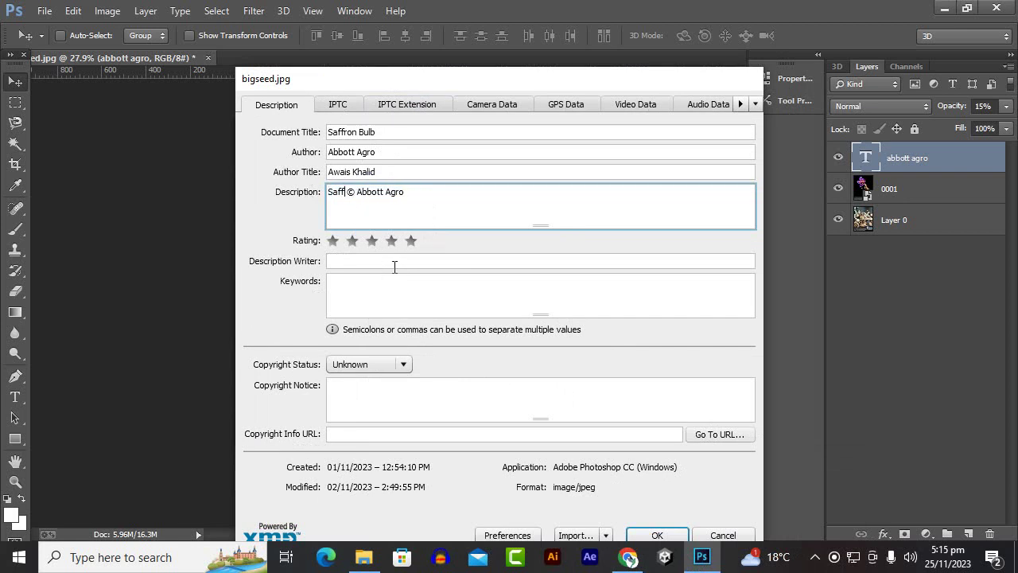
type("ron Bul")
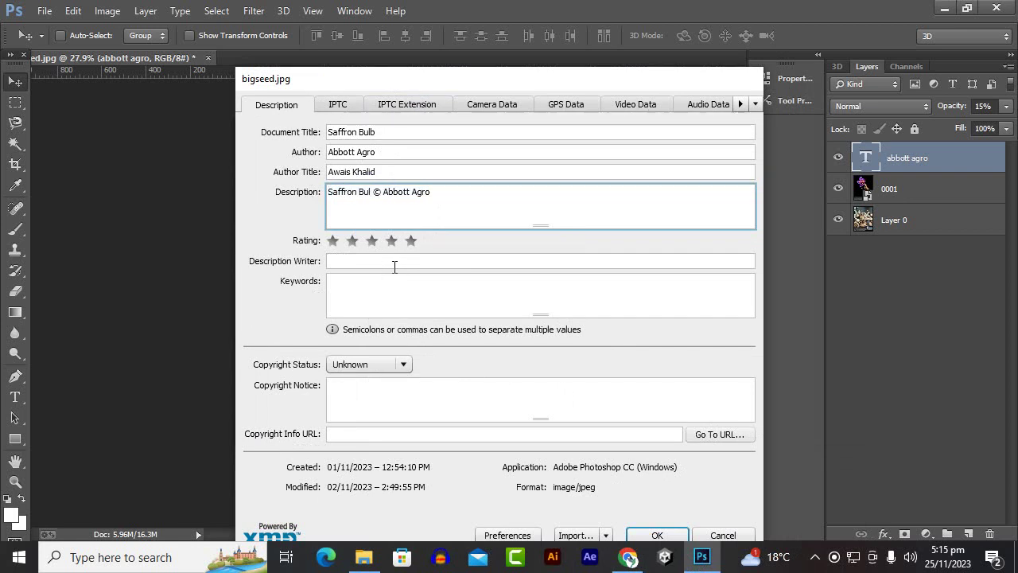
type("b")
left_click(385, 259)
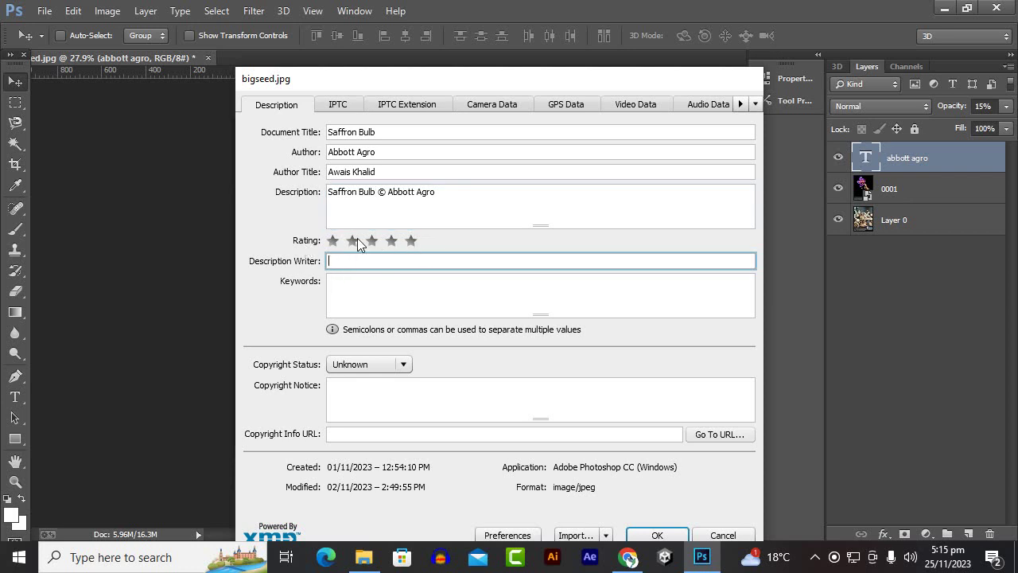
Give the image a three-star rating and enter the description writer's name
left_click(371, 240)
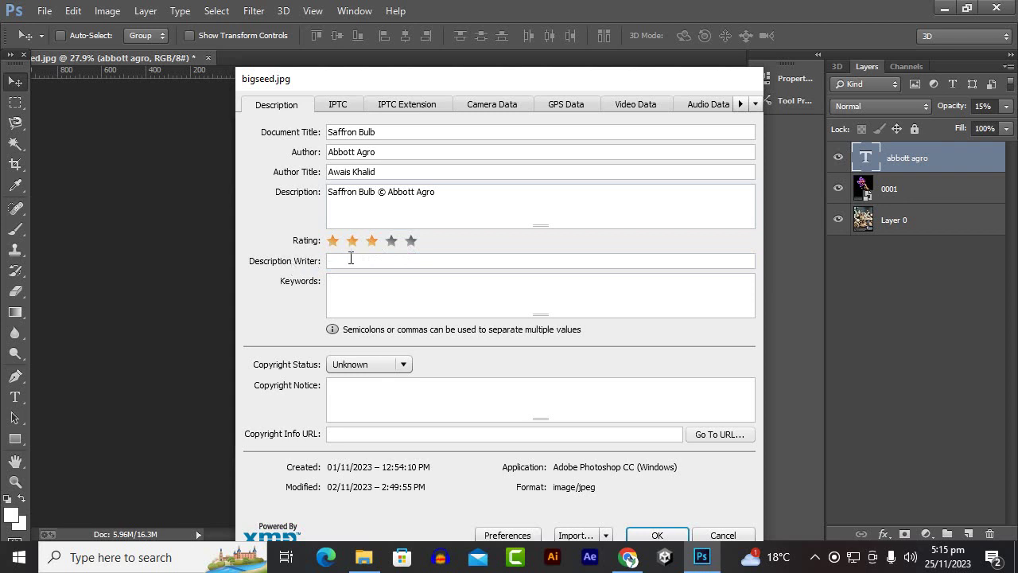
left_click(350, 259)
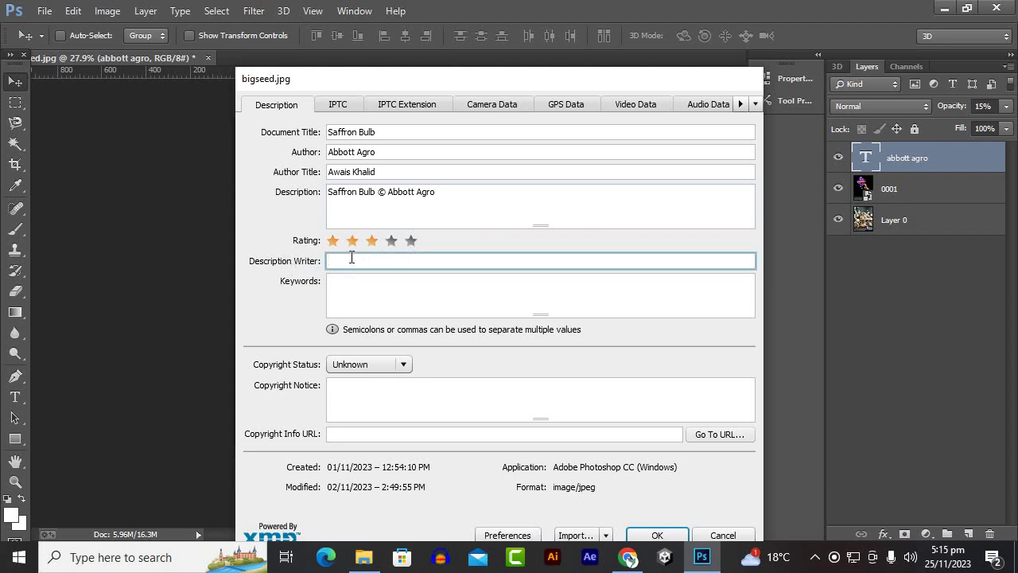
type("Waq")
type("s")
type("s K")
type("halid")
key("Tab")
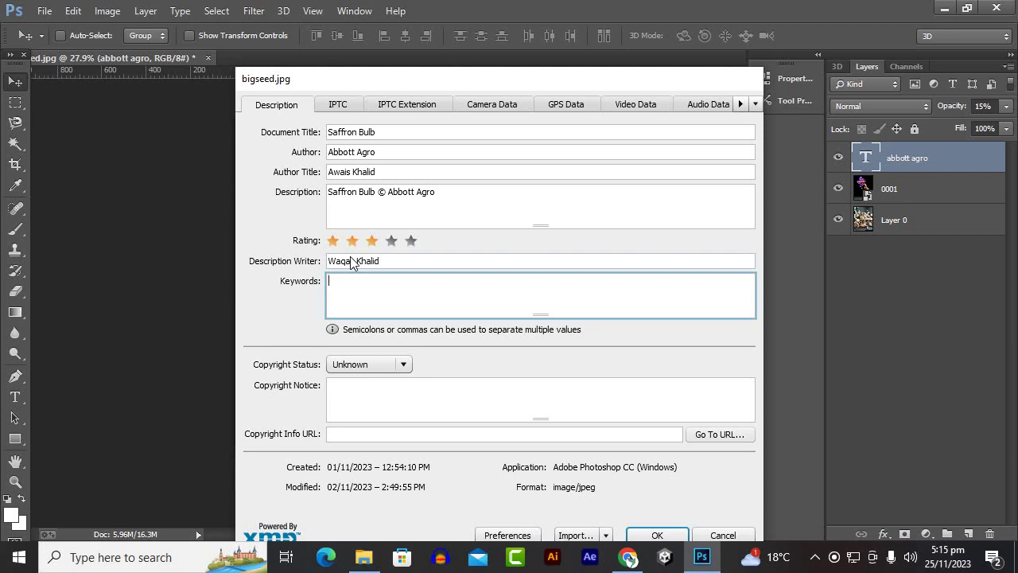
Enter keywords 'saffron bulb, saffron seed, saffron abbott agro, abbott safron' and set Copyright Status to Copyrighted
type("saffron")
type(" bu")
type("b,sa")
type("ffron seed")
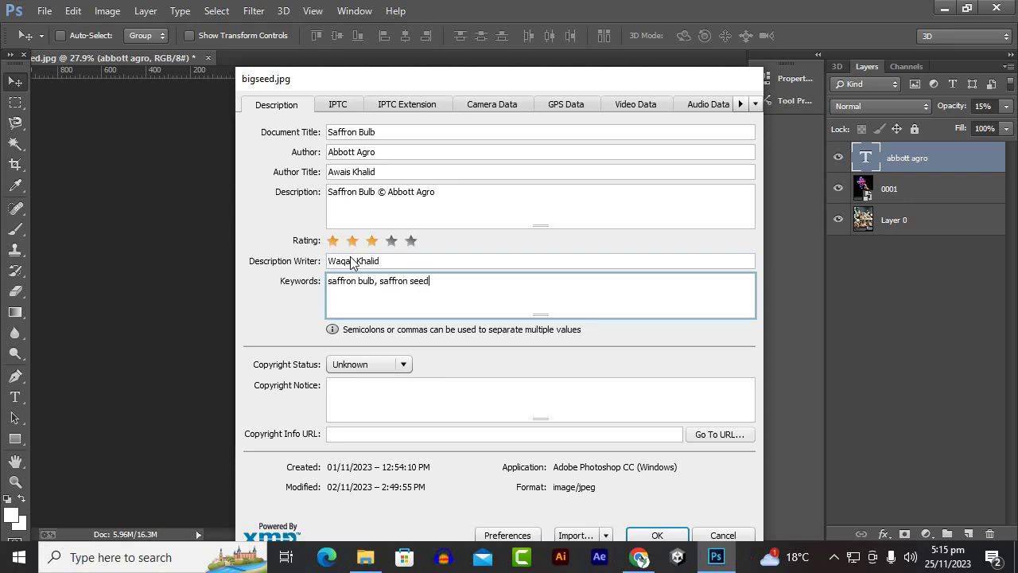
type(", sa")
type("fforn")
type(" a")
type("bbotta")
type("gro,")
type("s")
key("BackSpace")
type("a")
type("bbott")
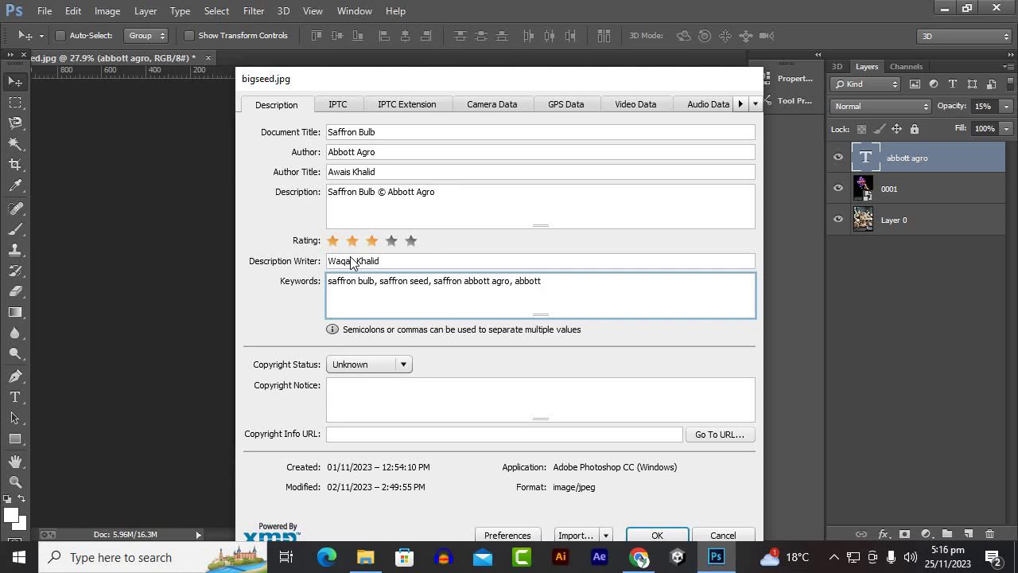
type(" safron")
left_click(371, 366)
left_click(398, 400)
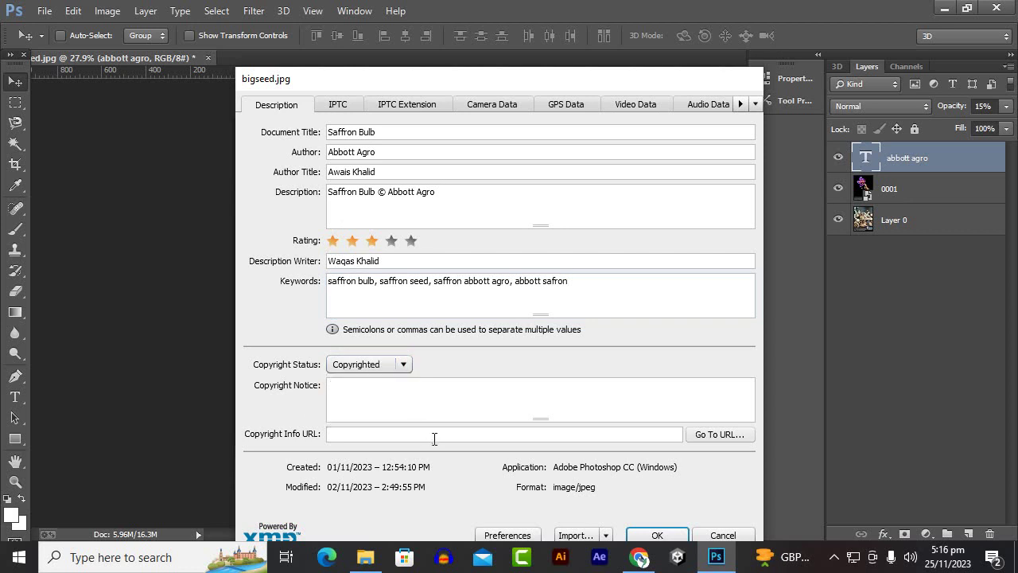
left_click(369, 393)
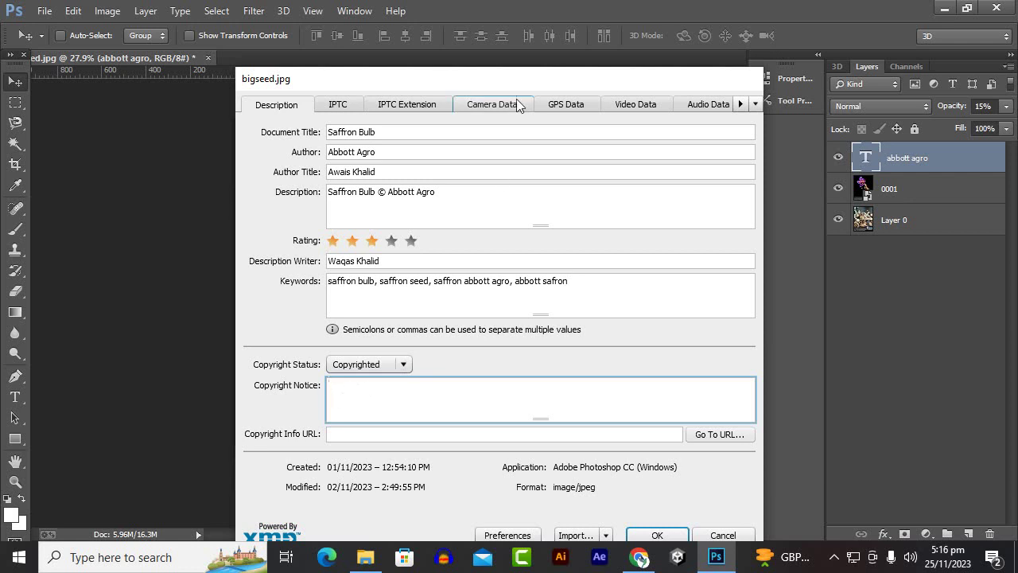
Search Google for 'copyright notice example' and review the four components a notice needs
left_click_drag(519, 86, 512, 64)
left_click(640, 557)
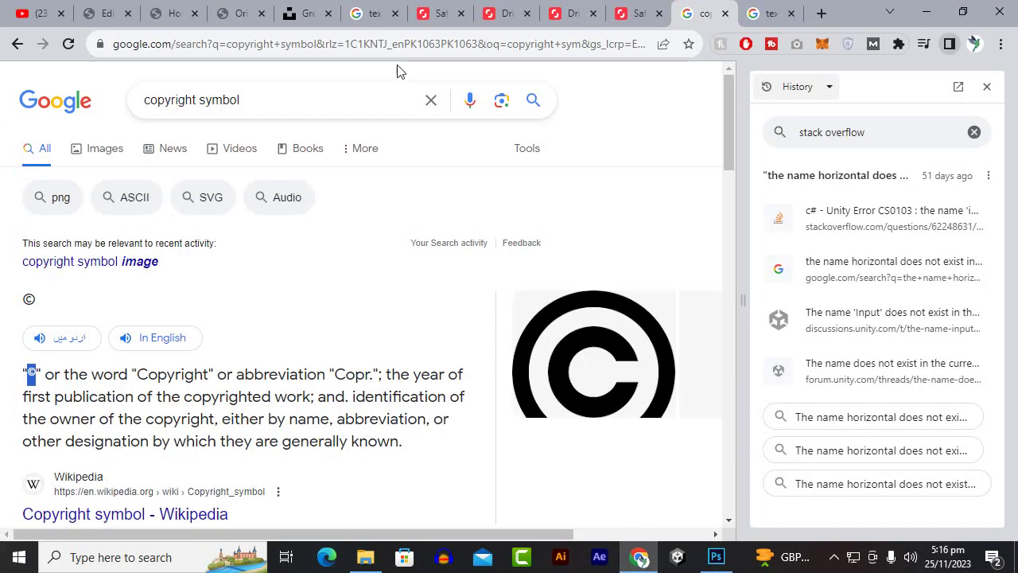
left_click(255, 102)
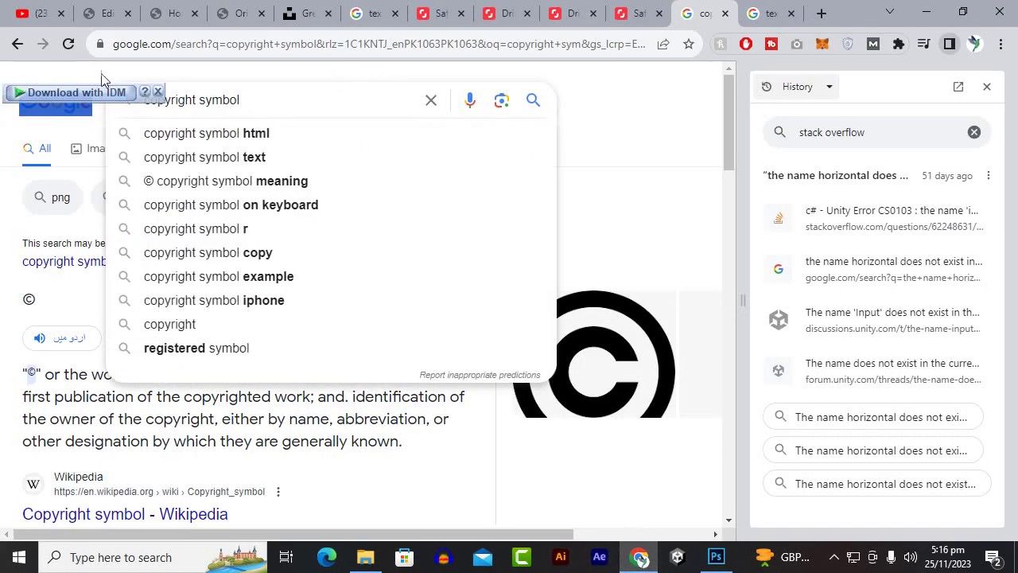
left_click_drag(200, 99, 377, 102)
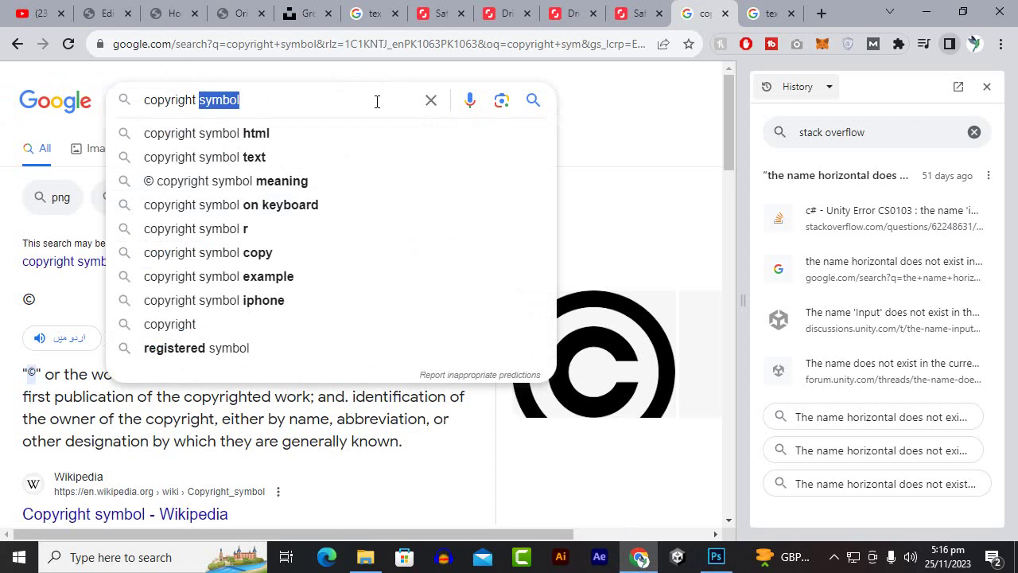
type("noti")
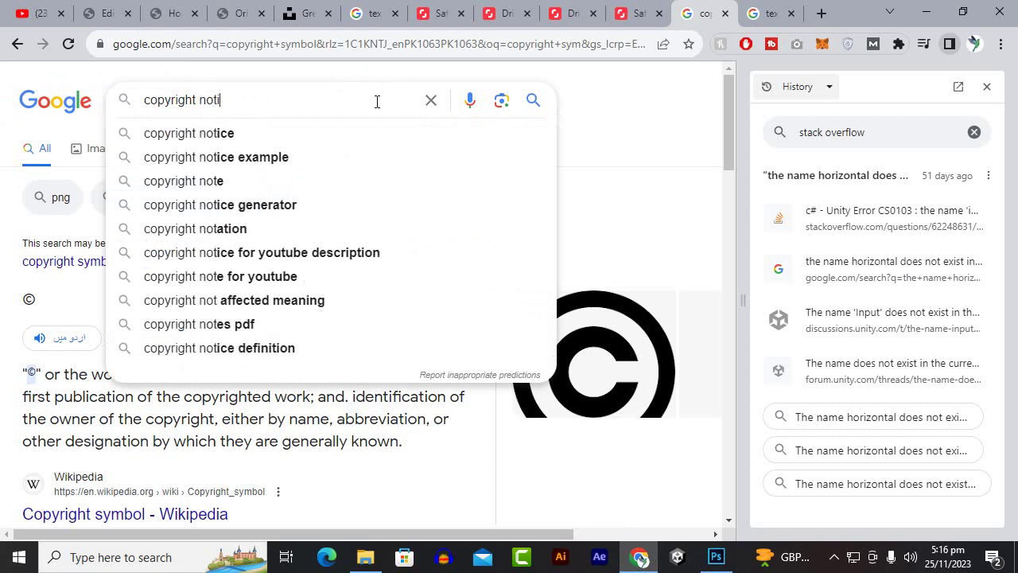
type("ce example")
key("Return")
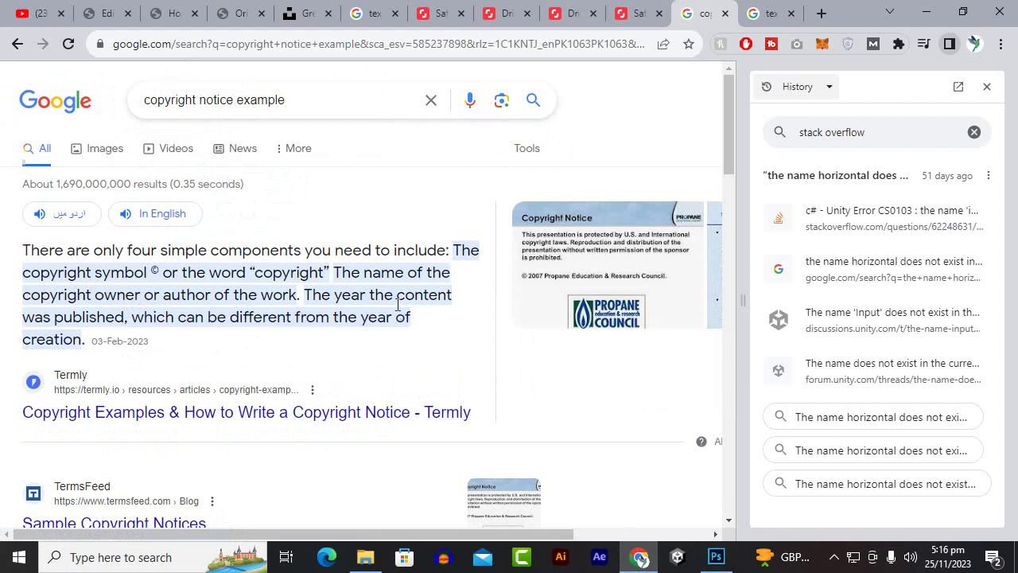
scroll(299, 284, "down", 1)
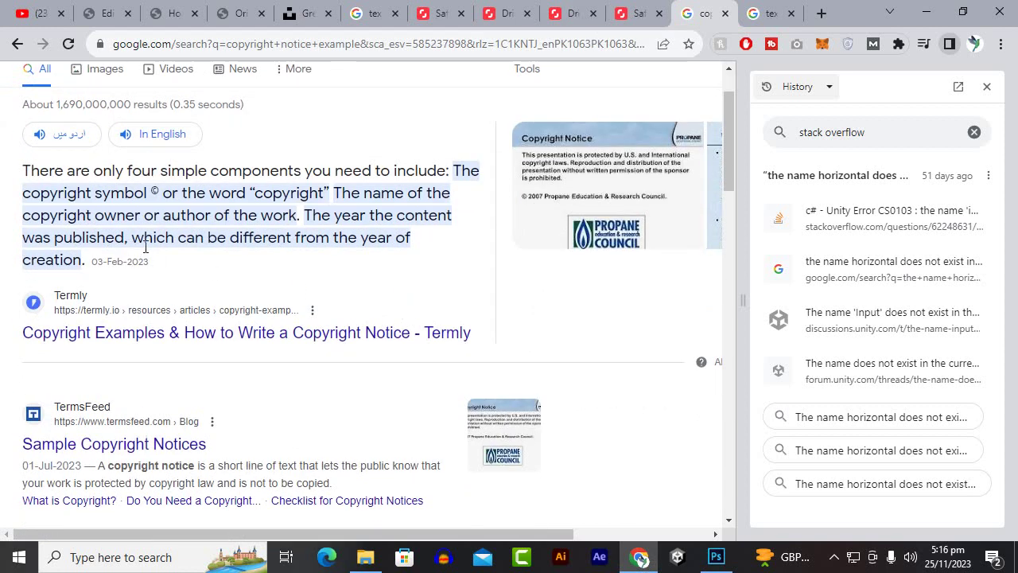
scroll(72, 239, "down", 2)
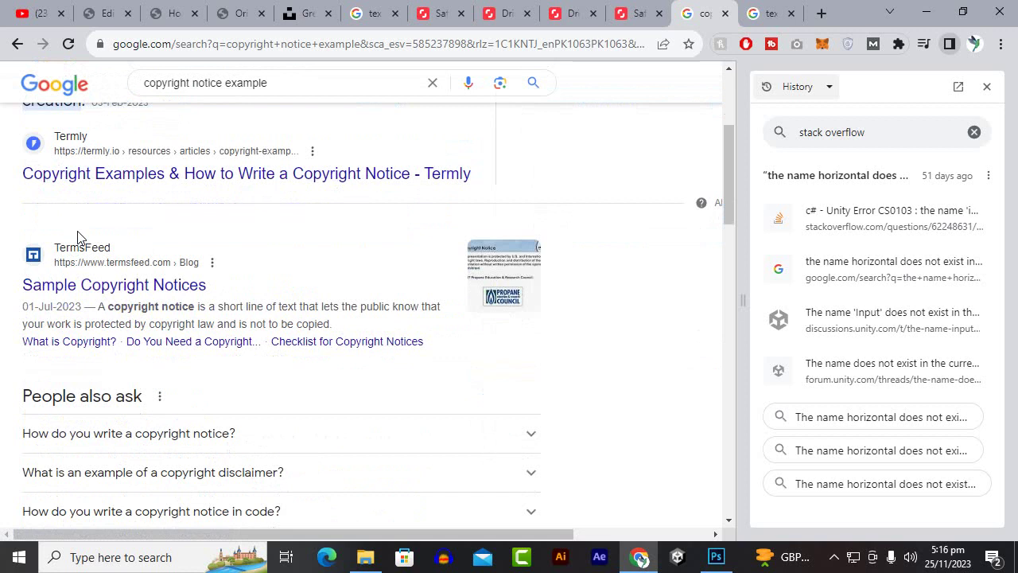
scroll(147, 252, "up", 2)
scroll(147, 251, "up", 2)
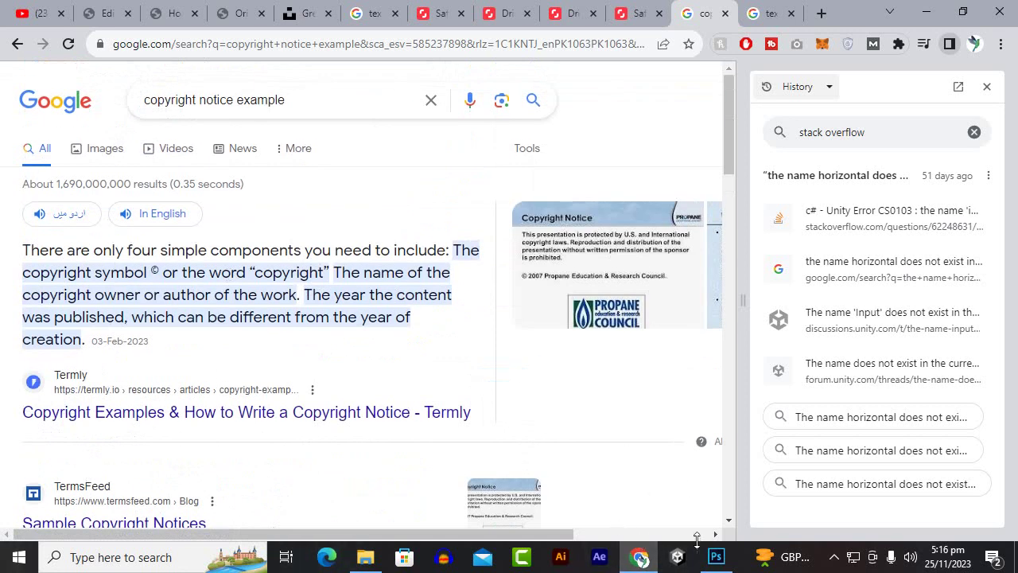
Copy © from the Description into Copyright Notice and continue it with 'copyright 2023'
left_click(716, 556)
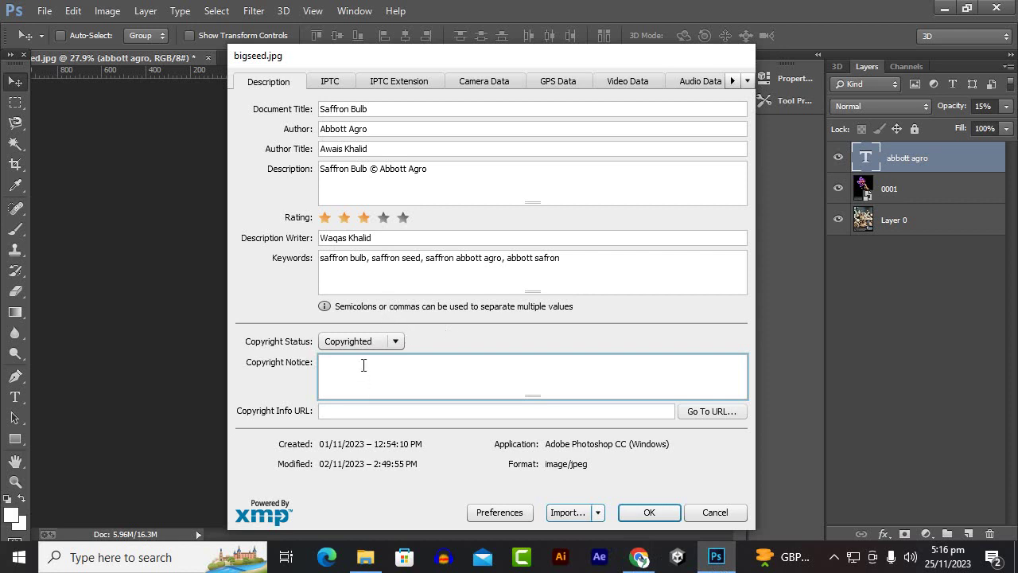
left_click(379, 171)
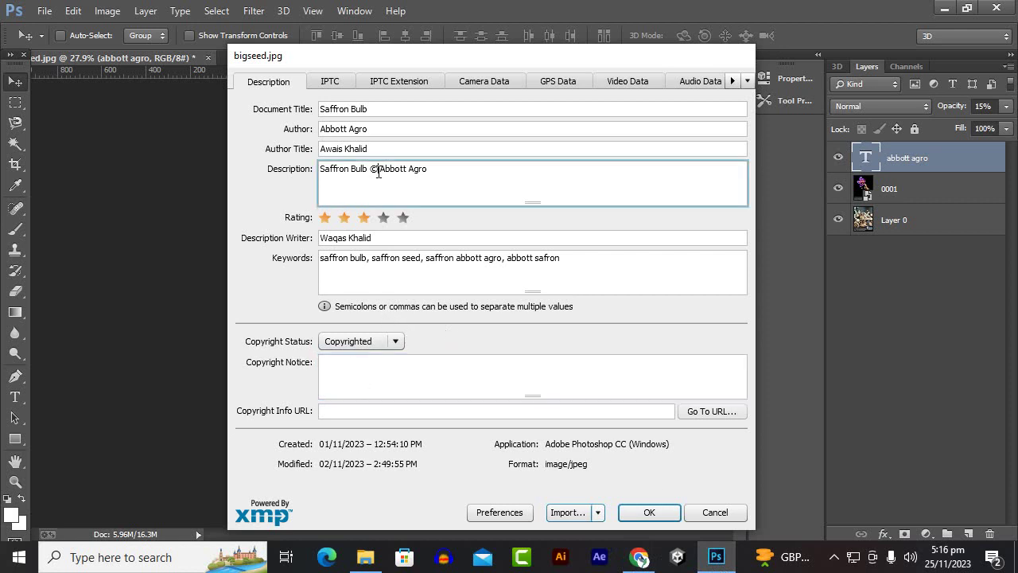
double_click(371, 170)
right_click(372, 170)
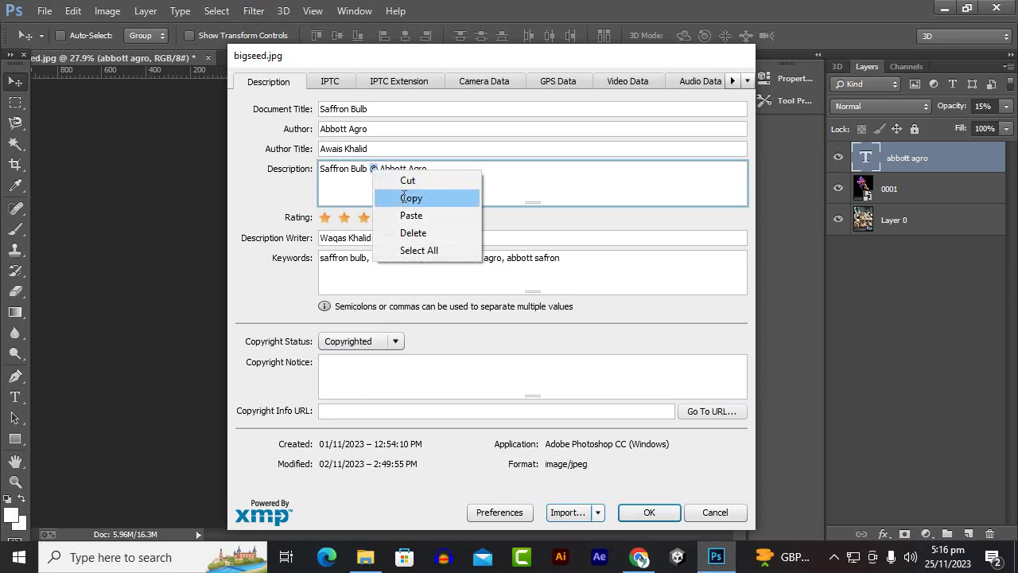
left_click(406, 198)
left_click(401, 381)
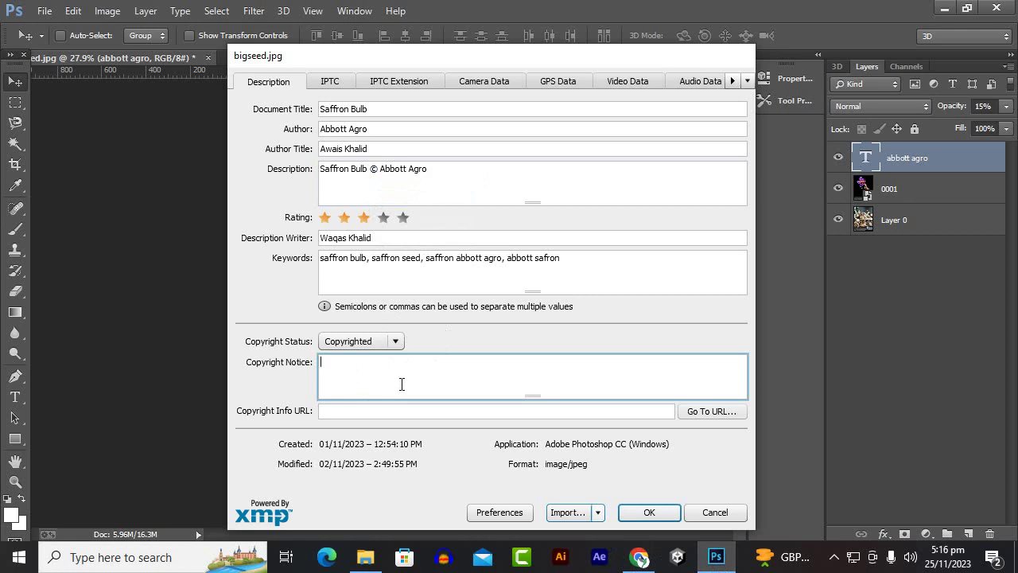
key("ctrl+v")
type("opyri")
type("ght")
type(" 202")
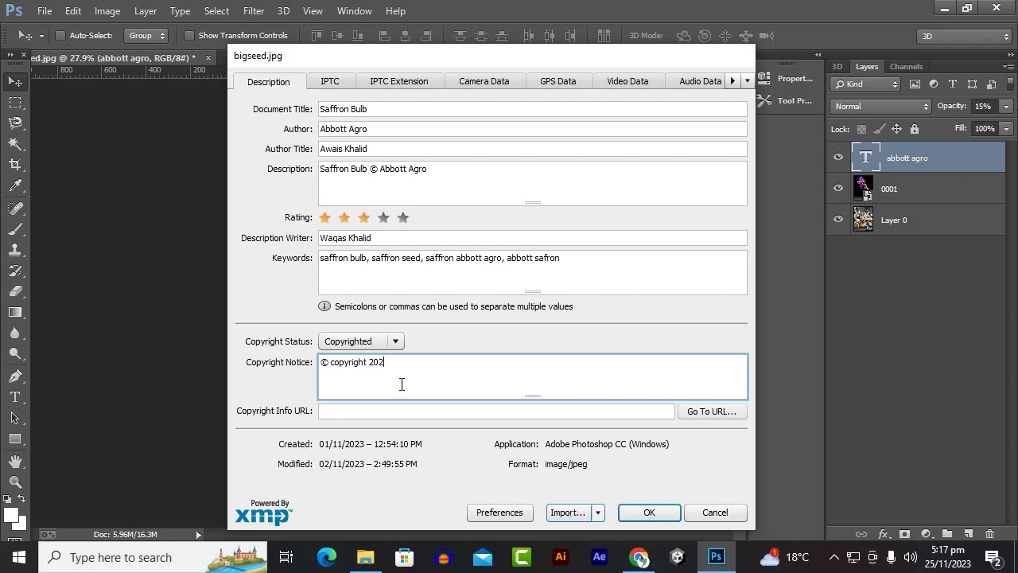
type("3 by Abbott Agro")
left_click(376, 408)
type("htt")
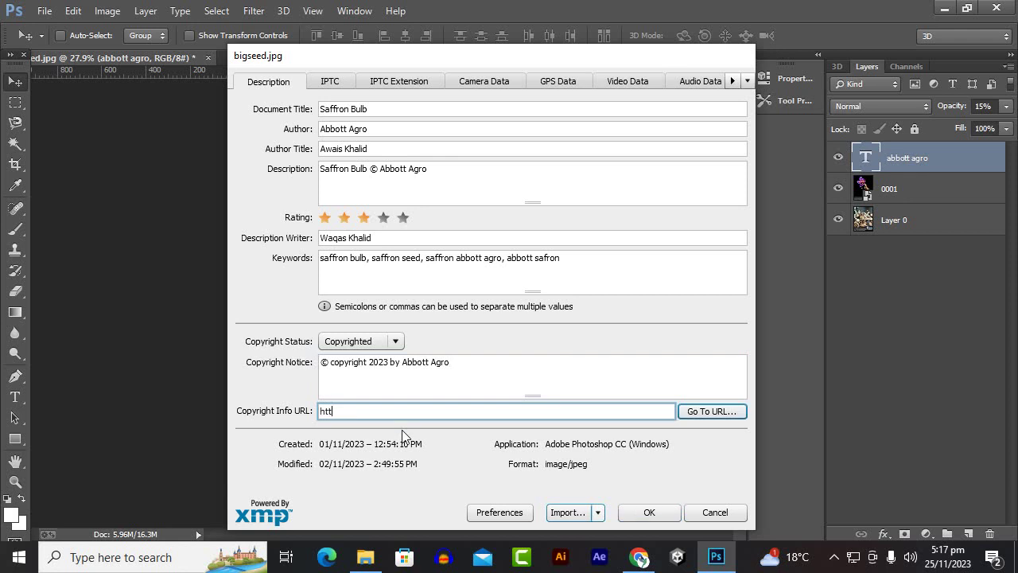
type("ps:")
type("//ww")
key("BackSpace")
key("BackSpace")
type("a")
type("bbottagro.com")
left_click_drag(536, 61, 495, 36)
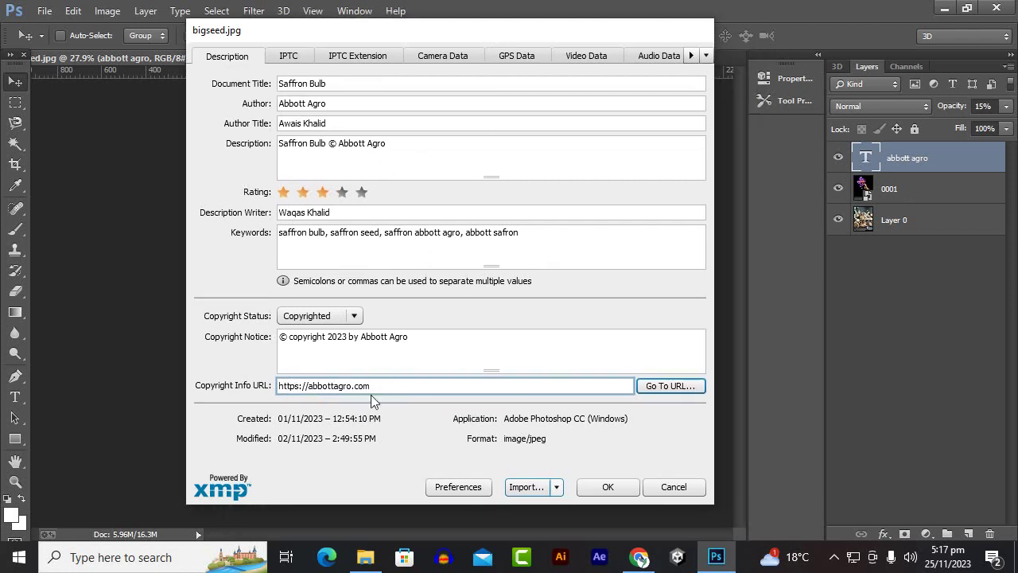
left_click(669, 387)
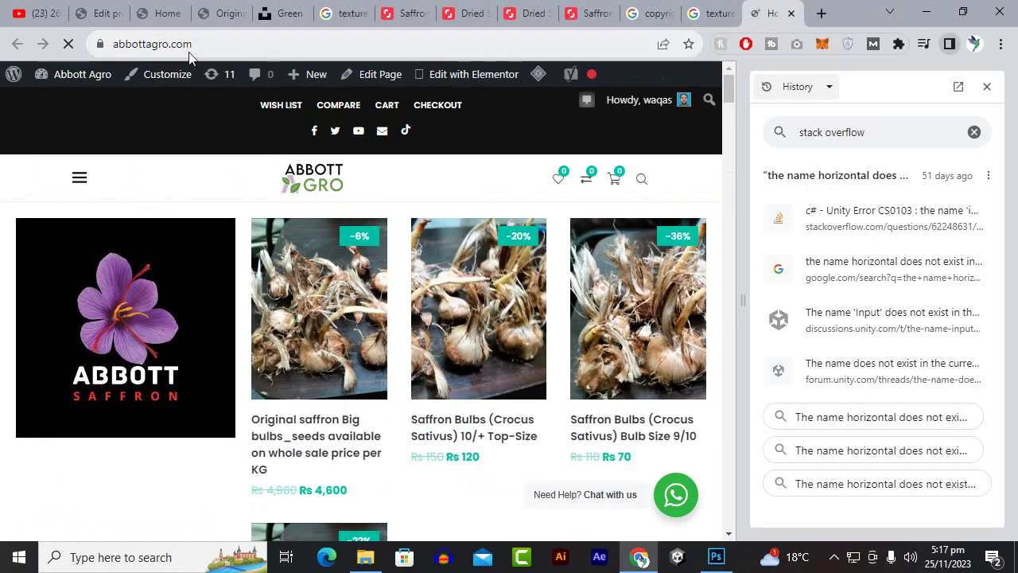
Return from the loaded abbottagro.com page to Photoshop's File Info
left_click(716, 557)
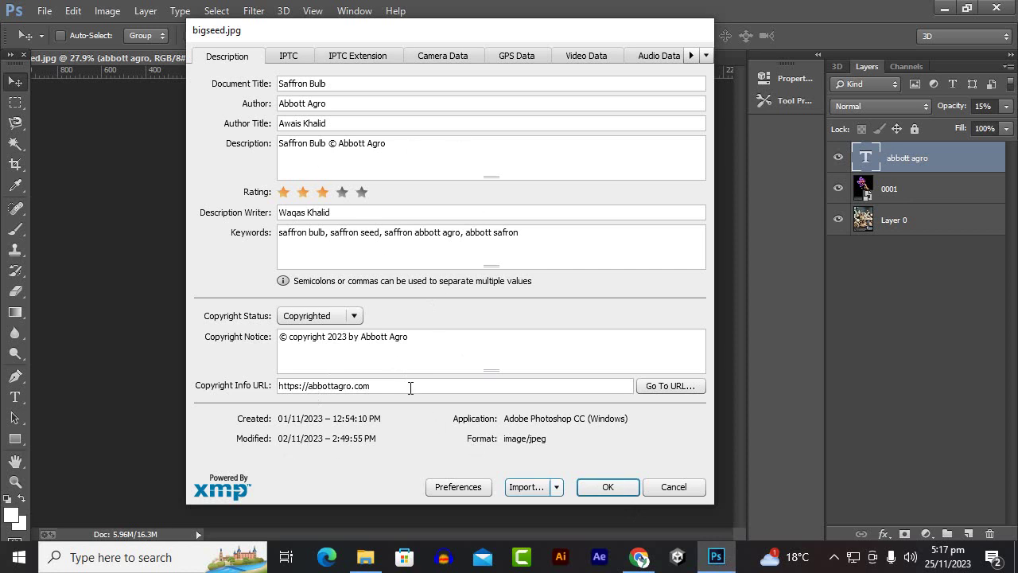
left_click(497, 385)
left_click(492, 385)
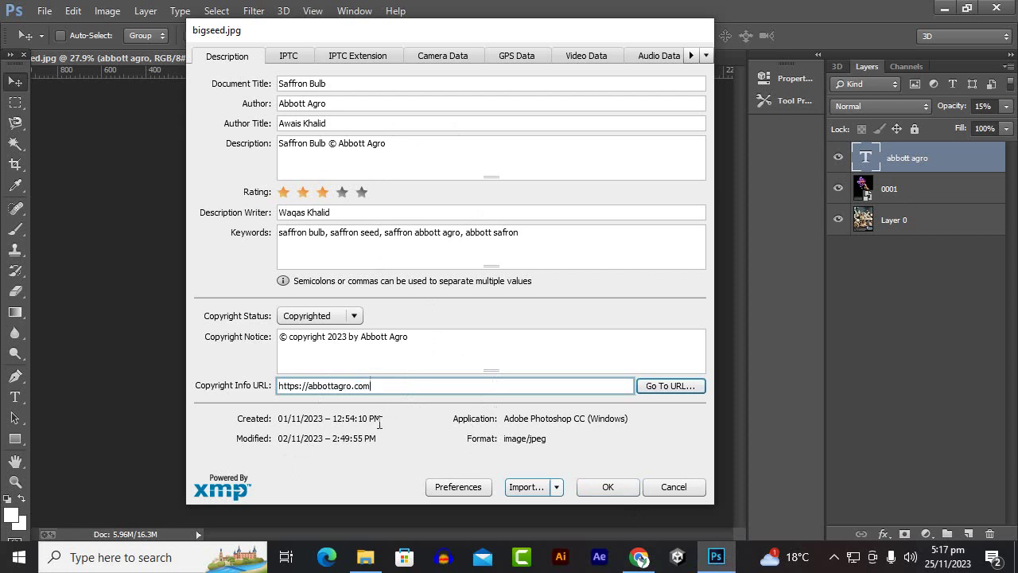
double_click(530, 440)
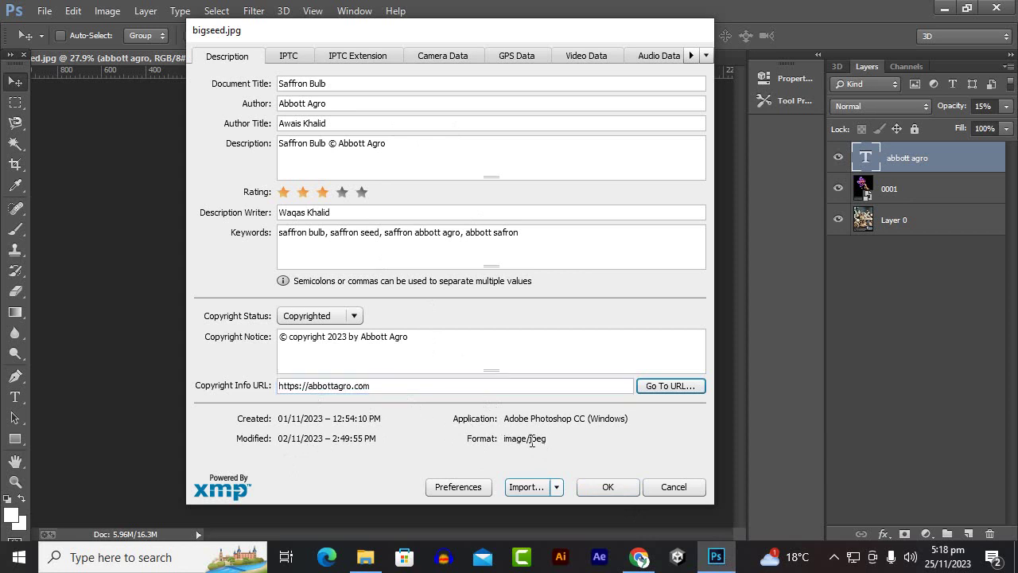
left_click(593, 424)
Export the metadata as the bigseed.xmp template and close File Info with OK
left_click(558, 486)
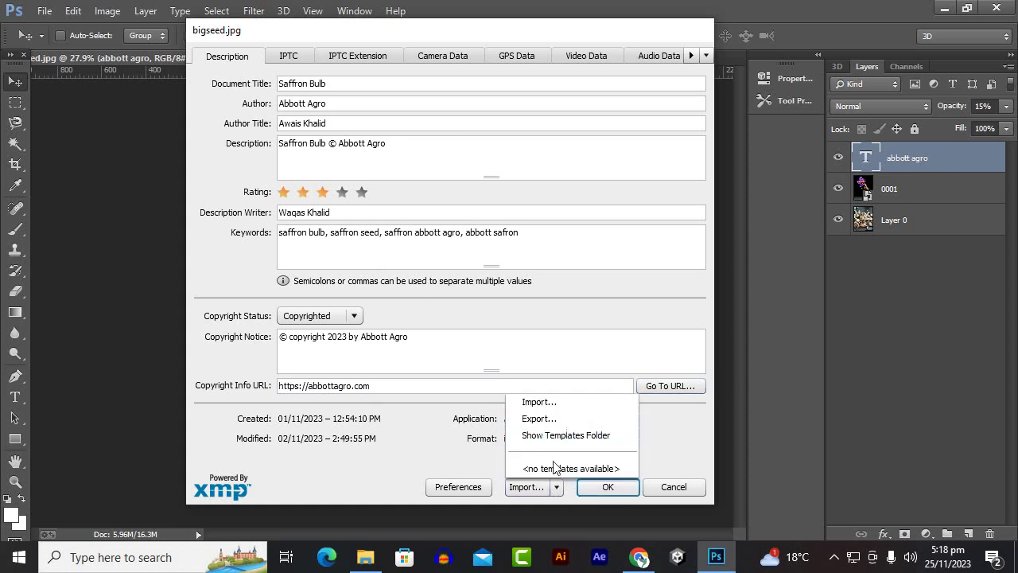
left_click(543, 420)
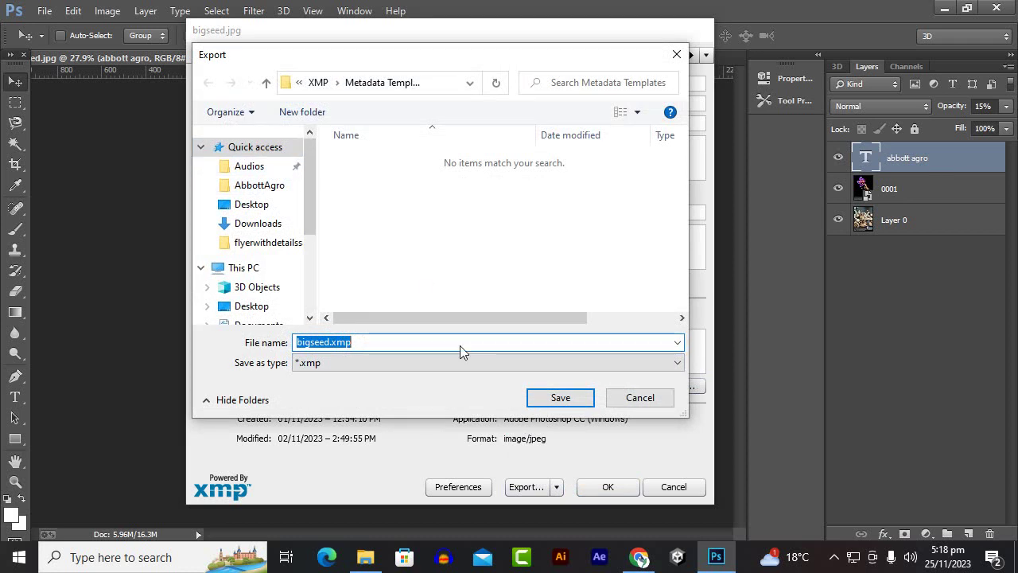
left_click(567, 399)
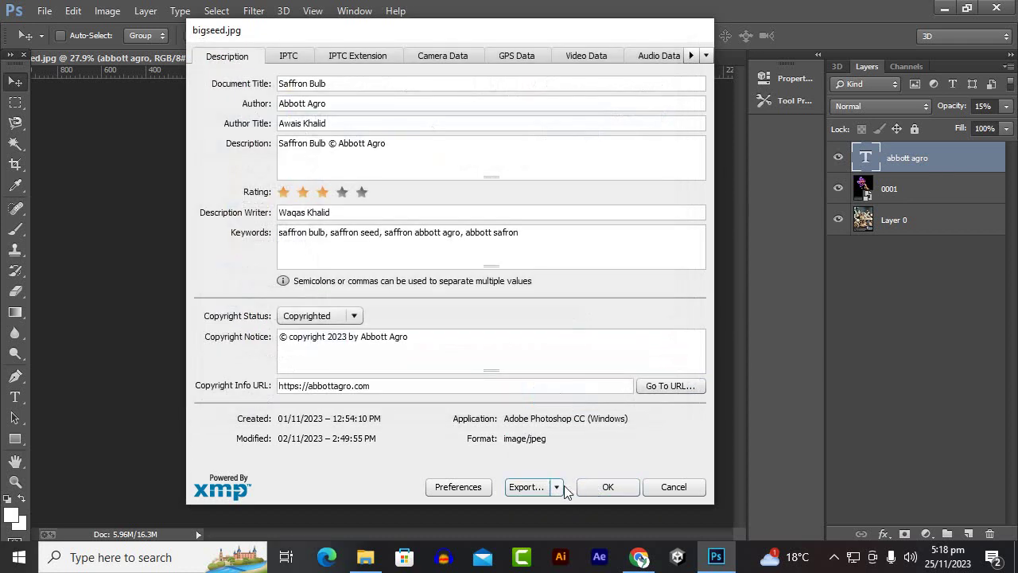
left_click(557, 487)
left_click(555, 409)
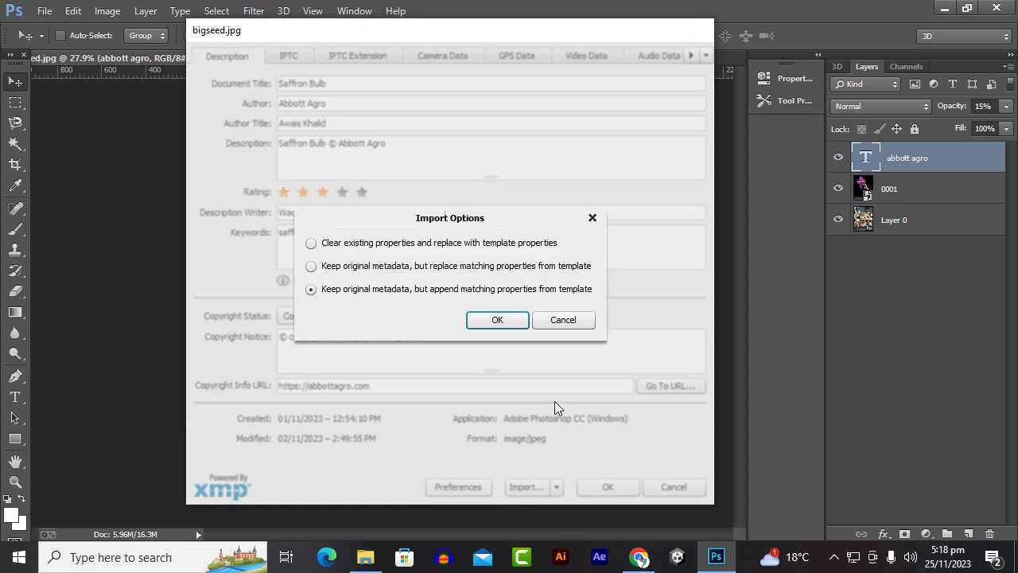
left_click(564, 321)
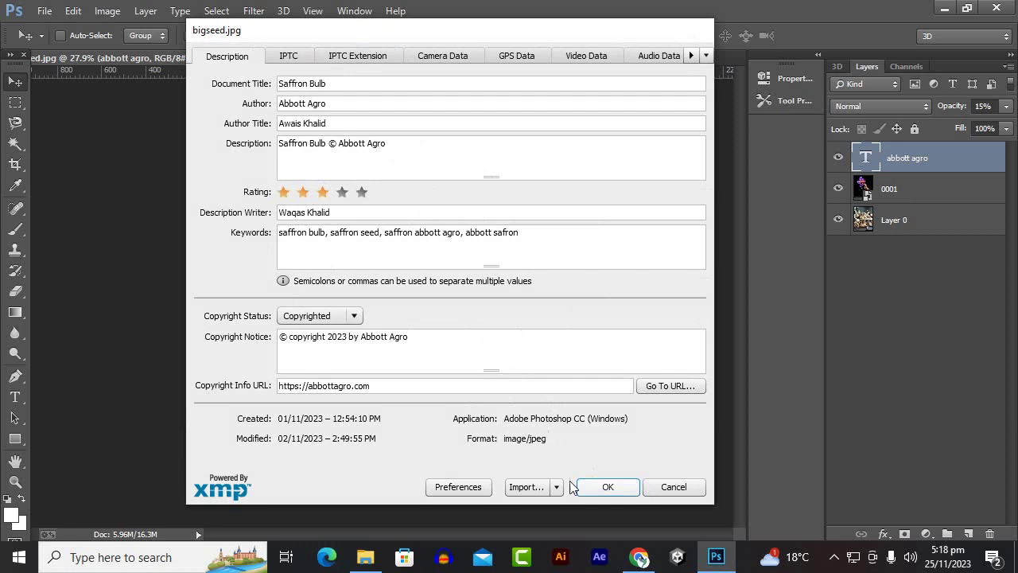
left_click(607, 488)
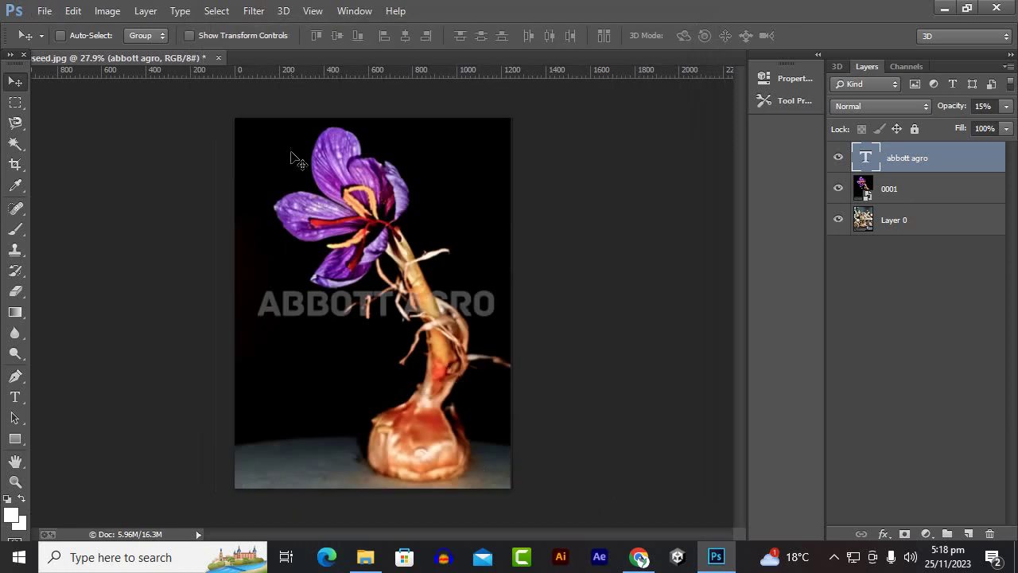
Save a maximum-quality (12) JPEG copy named 01image.jpg in the AbbottAgro folder
left_click(46, 11)
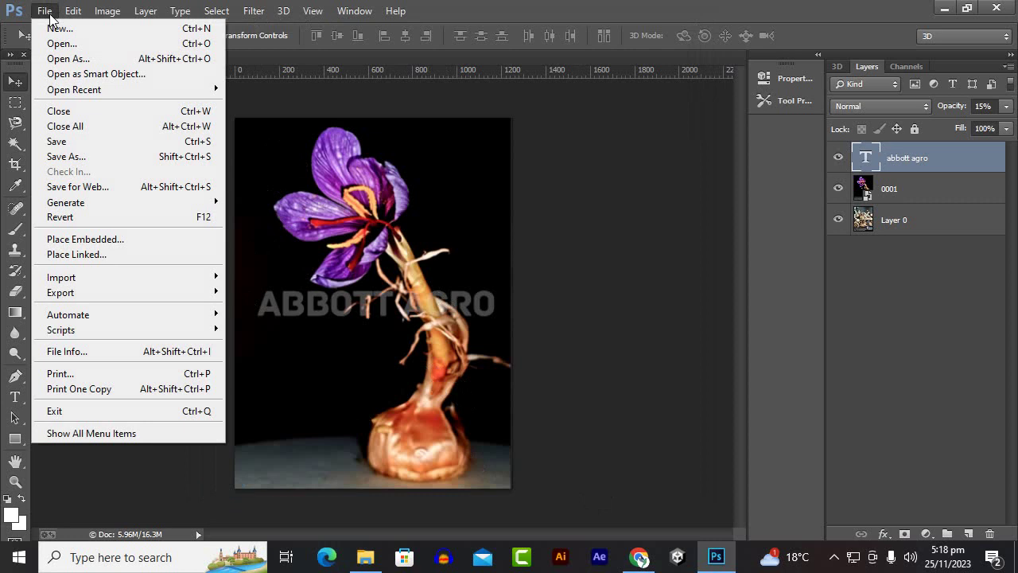
left_click(79, 164)
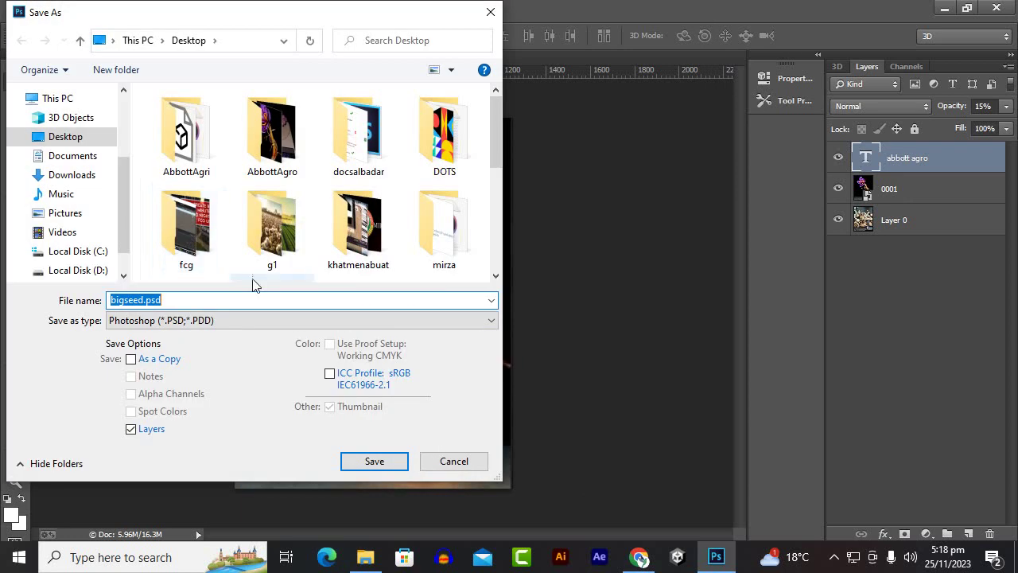
double_click(284, 130)
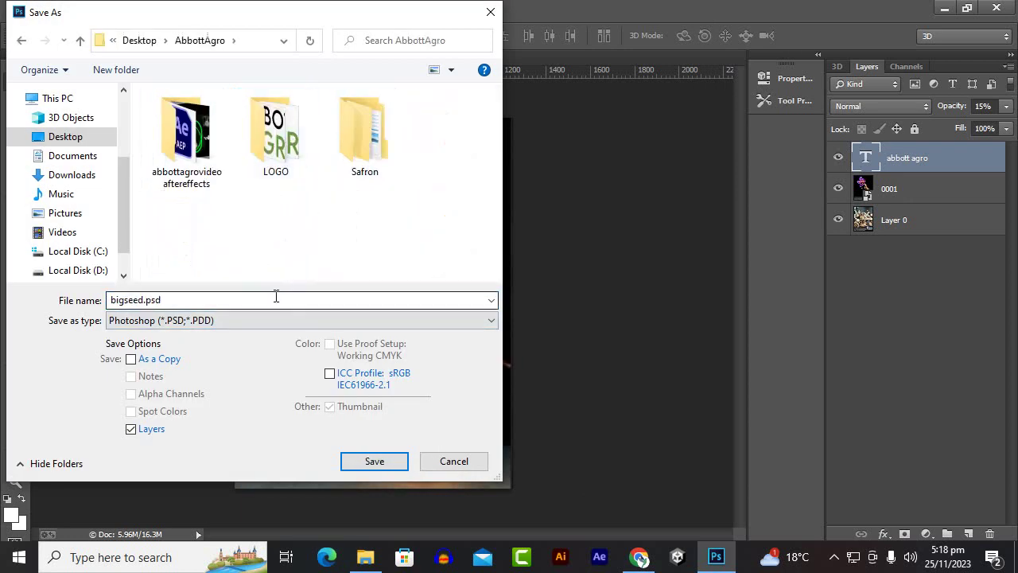
left_click(225, 322)
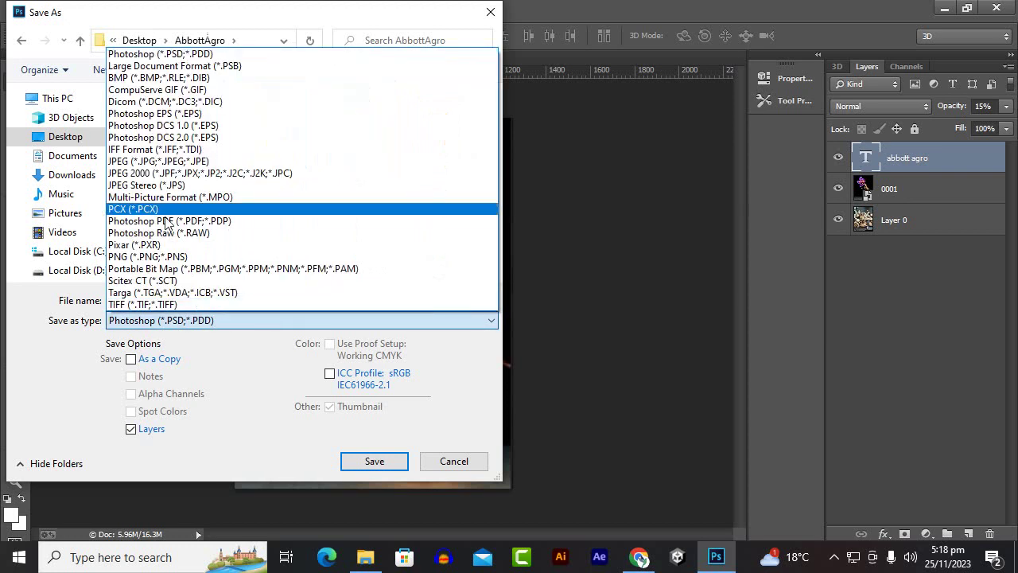
left_click(183, 160)
left_click(194, 299)
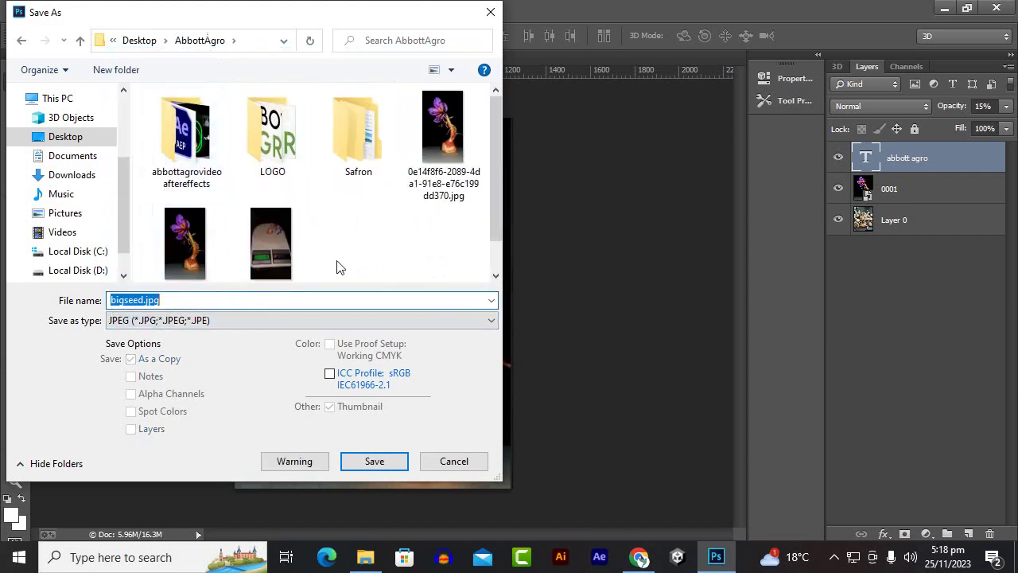
type("01images")
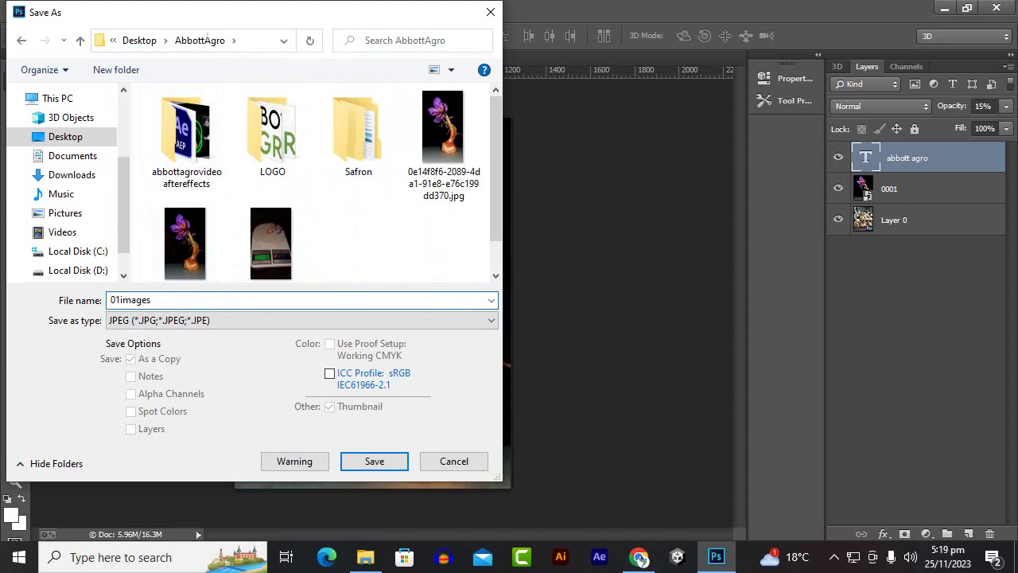
key("Return")
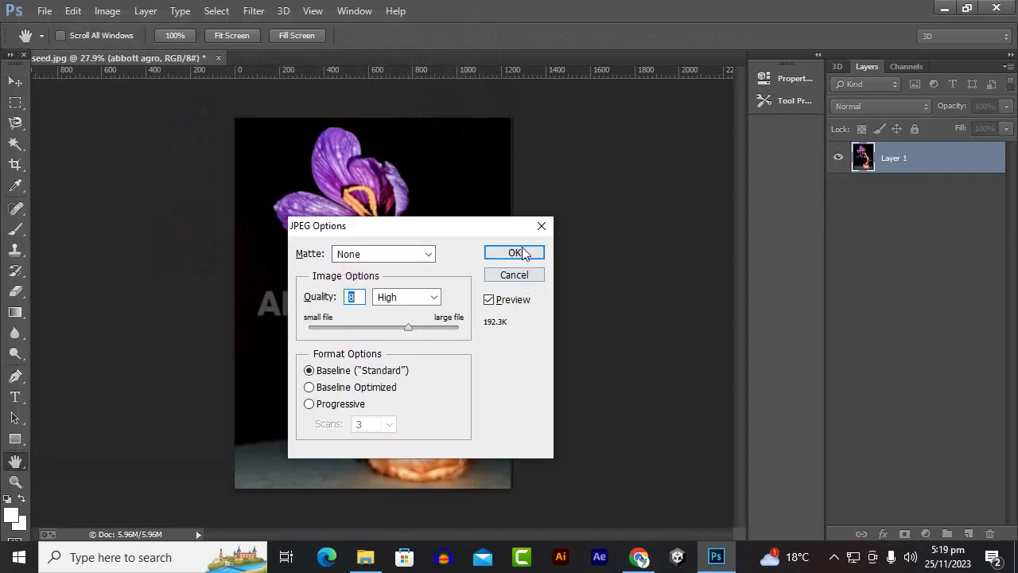
left_click(460, 327)
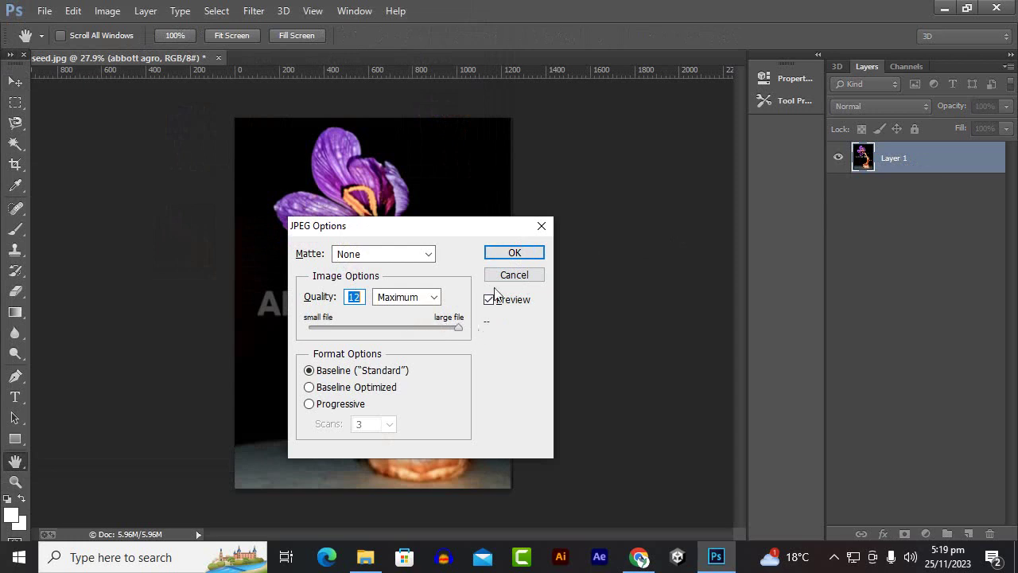
left_click(510, 262)
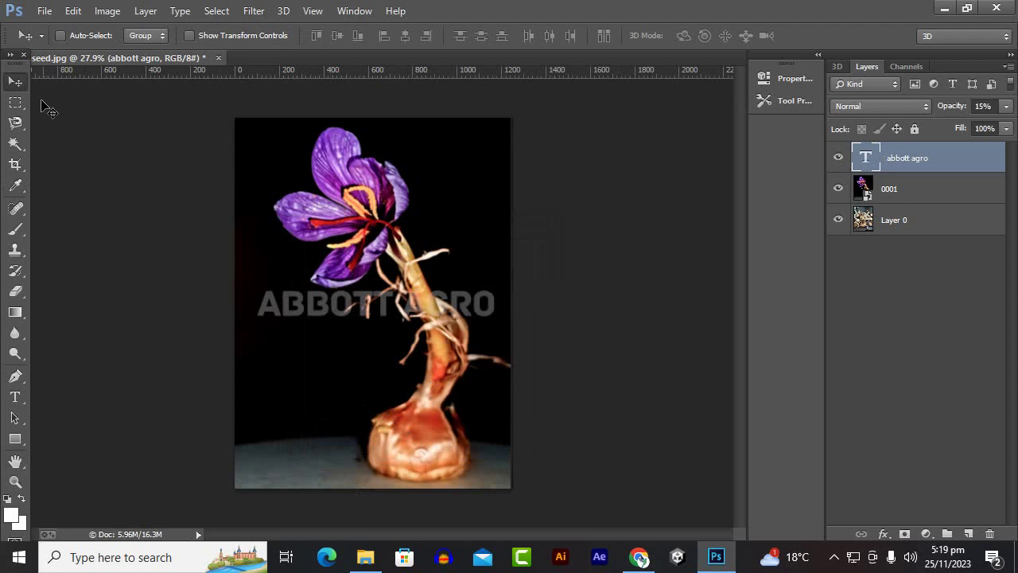
Drag the scale photo from the AbbottAgro folder into Photoshop as a new layer
left_click(365, 556)
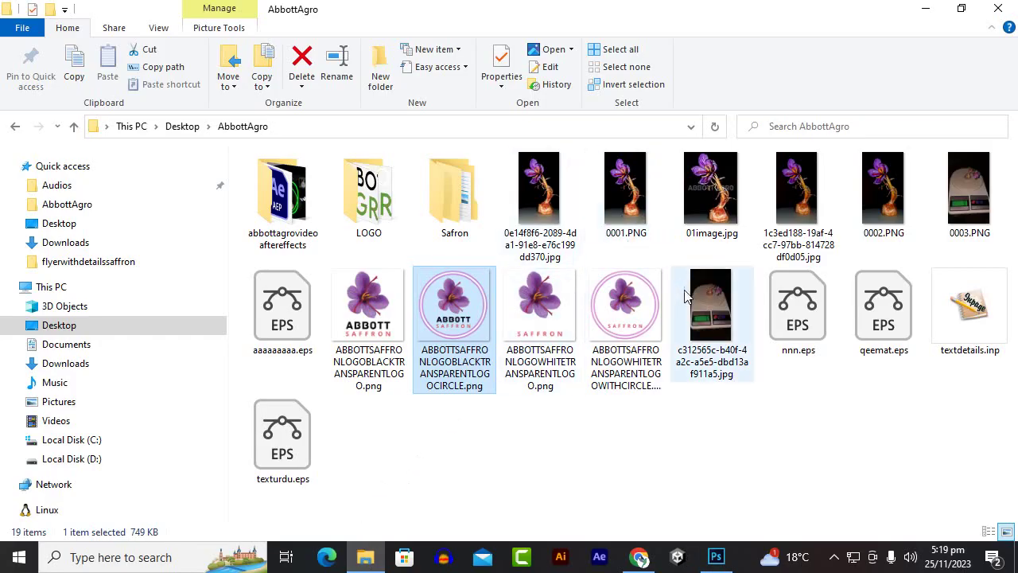
left_click(892, 228)
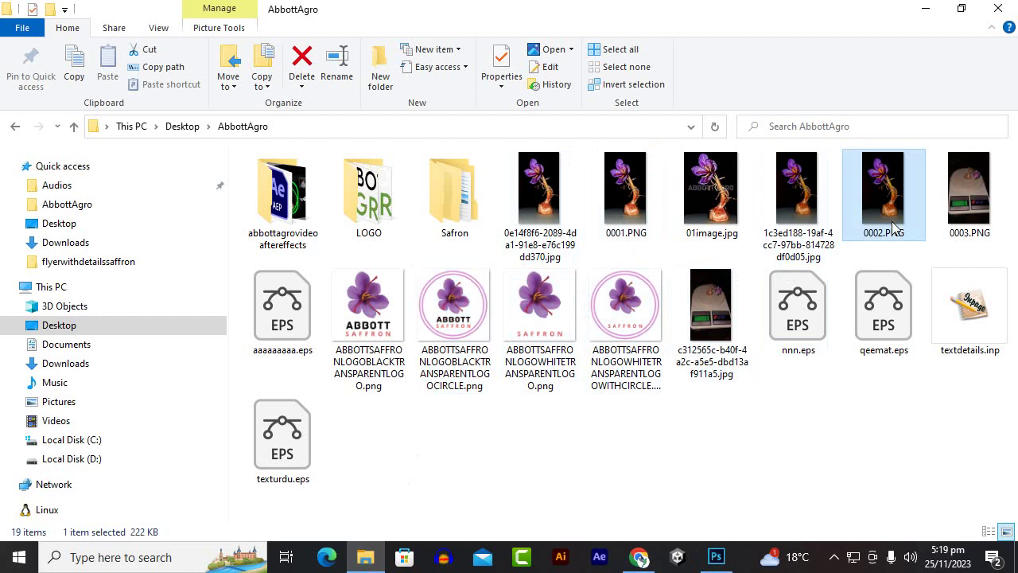
left_click_drag(892, 228, 620, 457)
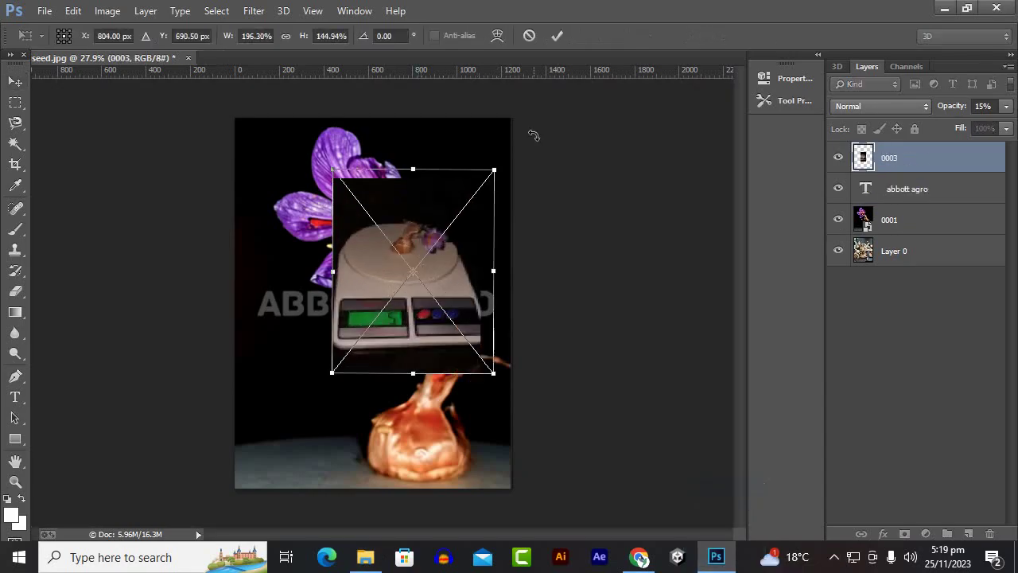
Enlarge the placed scale photo 0003 over the canvas and commit the placement
left_click_drag(533, 135, 506, 143)
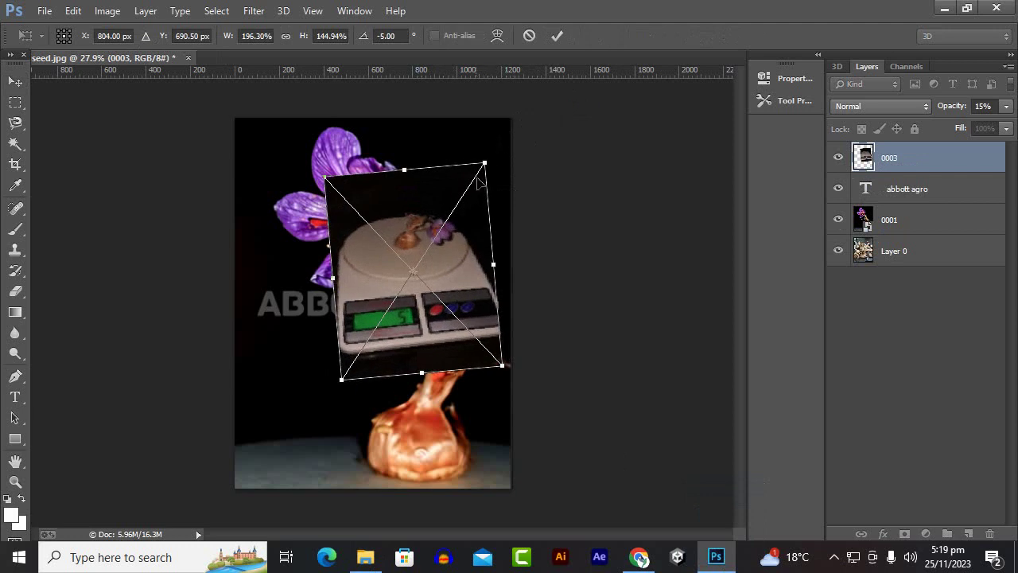
key("ctrl+z")
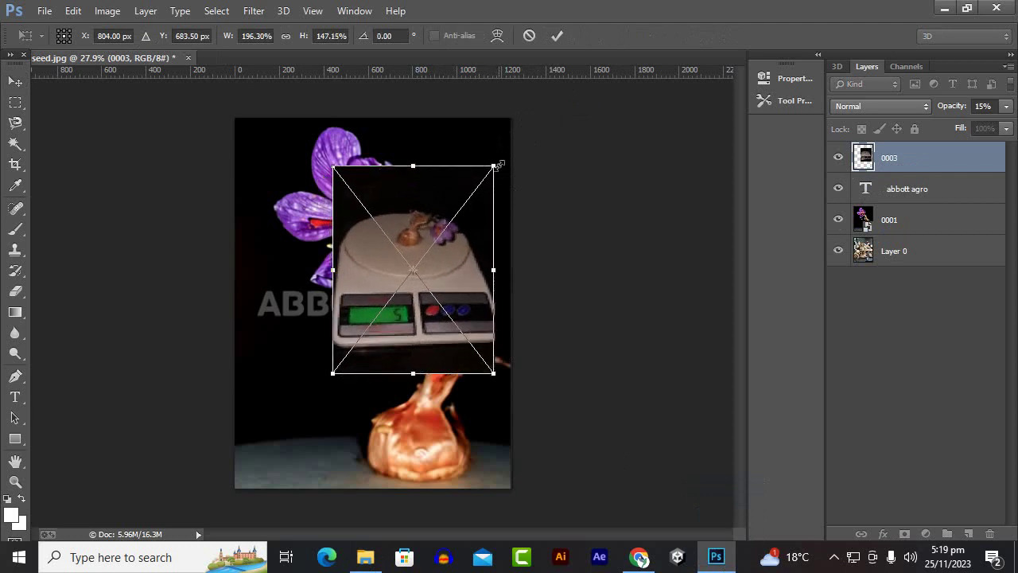
left_click_drag(501, 169, 515, 118)
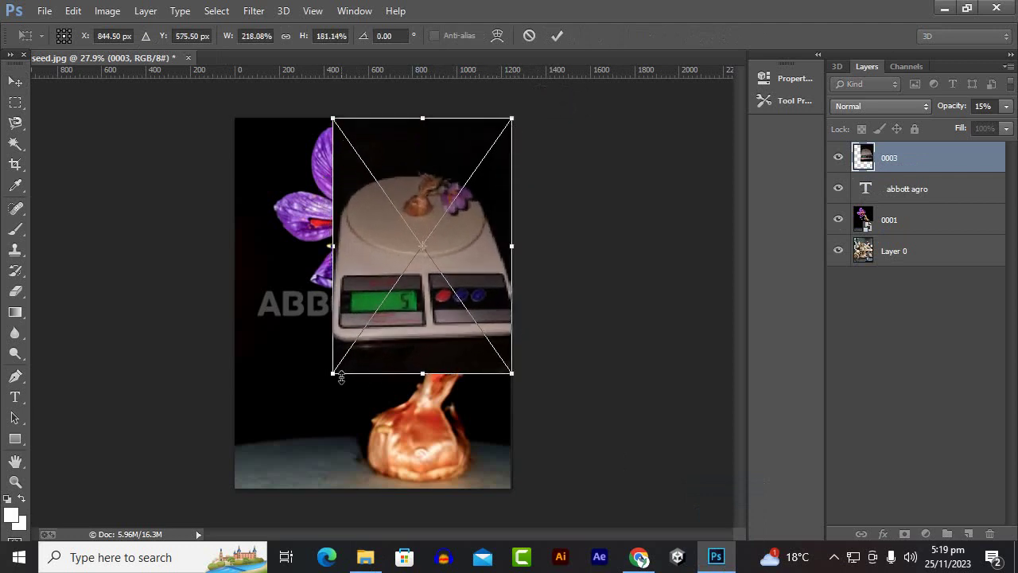
mouse_move(334, 374)
left_mouse_down()
mouse_move(330, 397)
mouse_move(239, 491)
mouse_move(240, 509)
left_mouse_up()
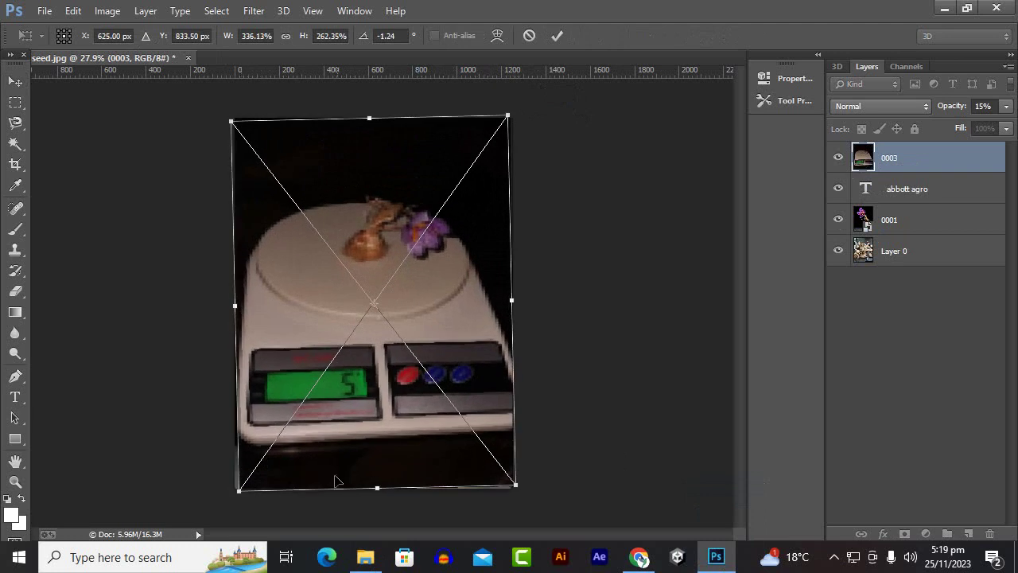
key("Return")
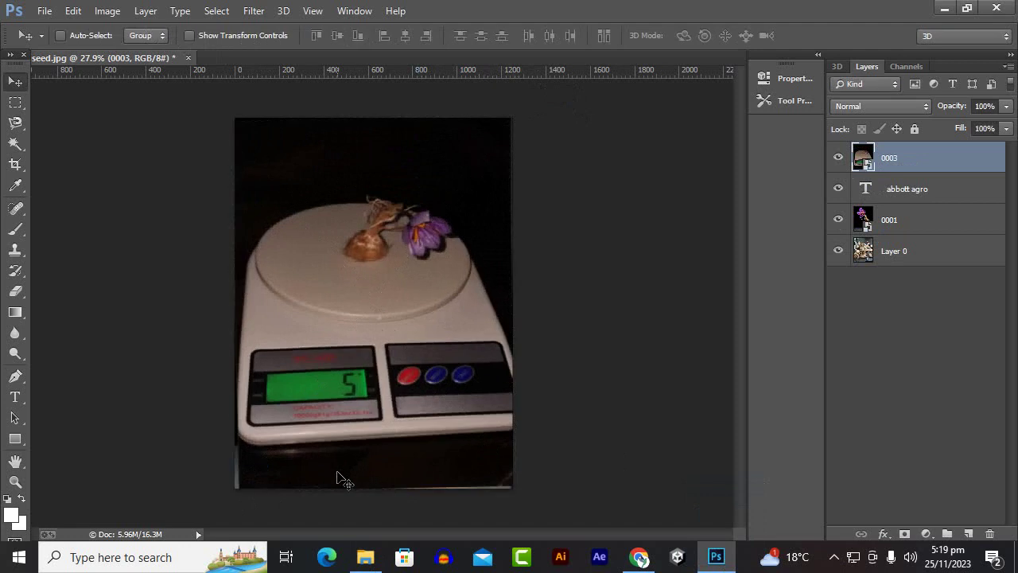
Straighten and stretch the scale photo to fill the canvas, then move the abbott agro layer above it
key("ctrl+t")
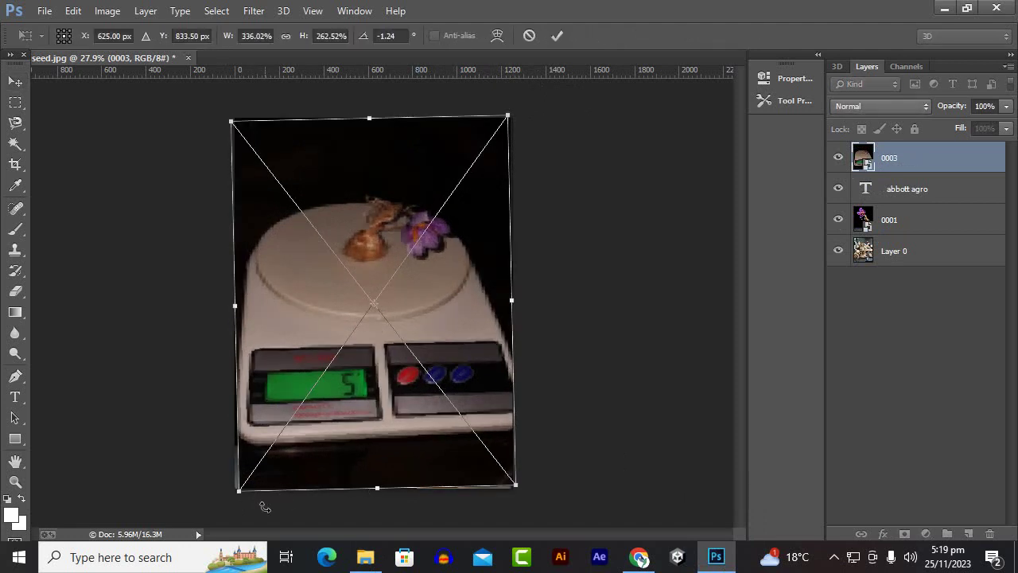
left_click_drag(265, 507, 258, 507)
key("Return")
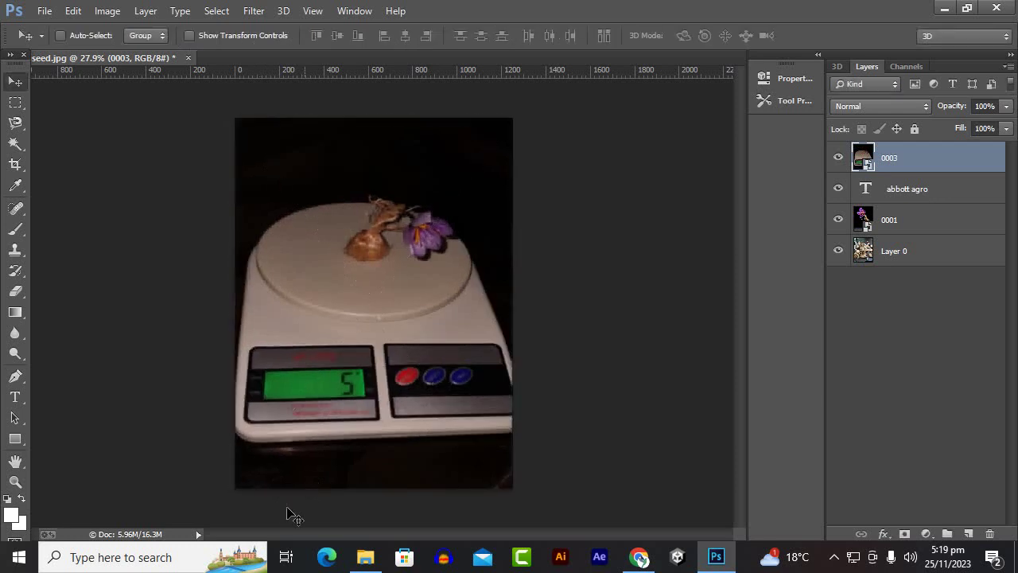
key("ctrl+t")
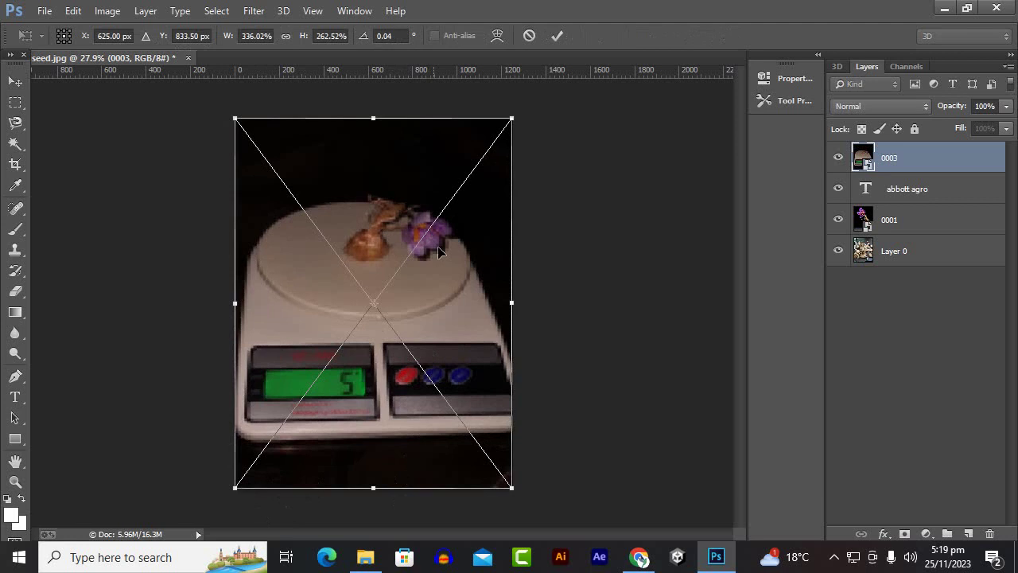
left_click_drag(374, 117, 375, 83)
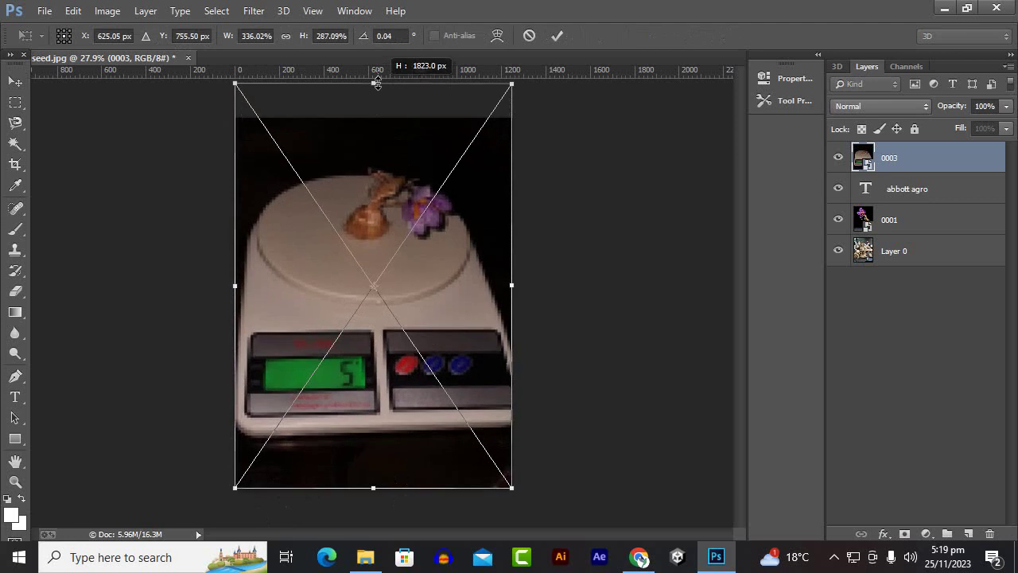
left_click_drag(373, 487, 375, 510)
key("Return")
left_click_drag(920, 194, 923, 158)
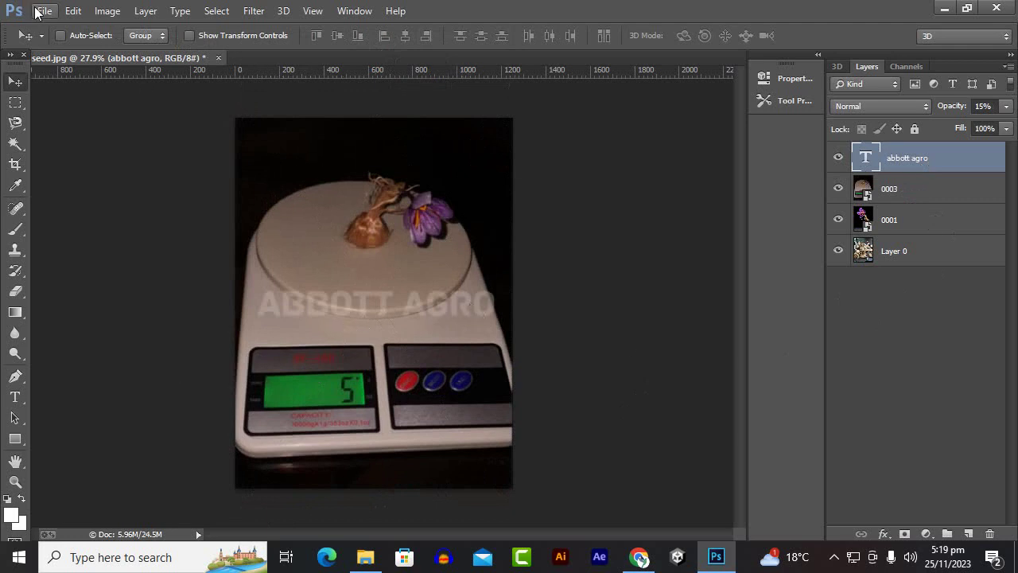
Import bigseed.xmp into File Info, appending matching properties, and confirm with OK
left_click(37, 13)
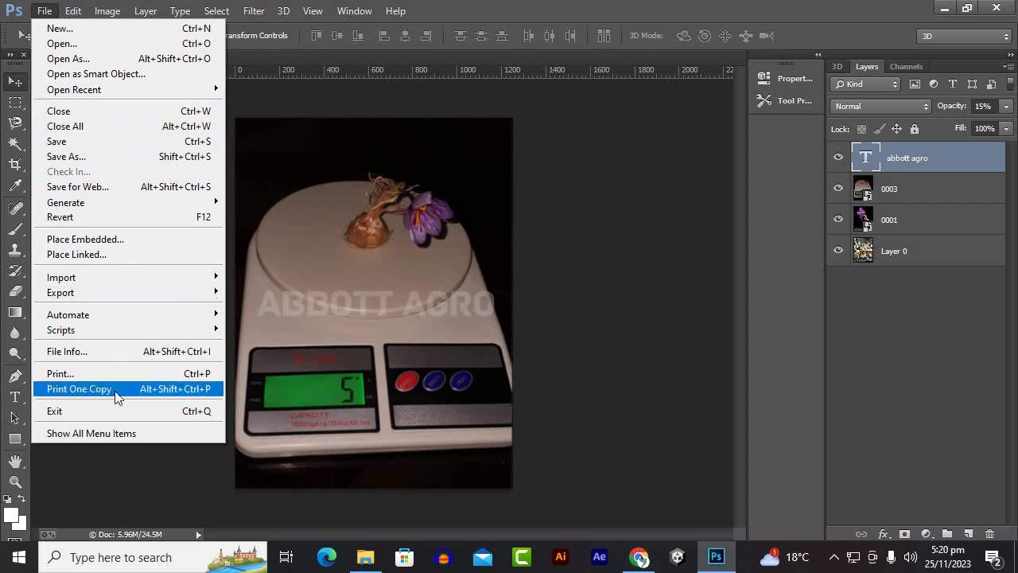
left_click(117, 351)
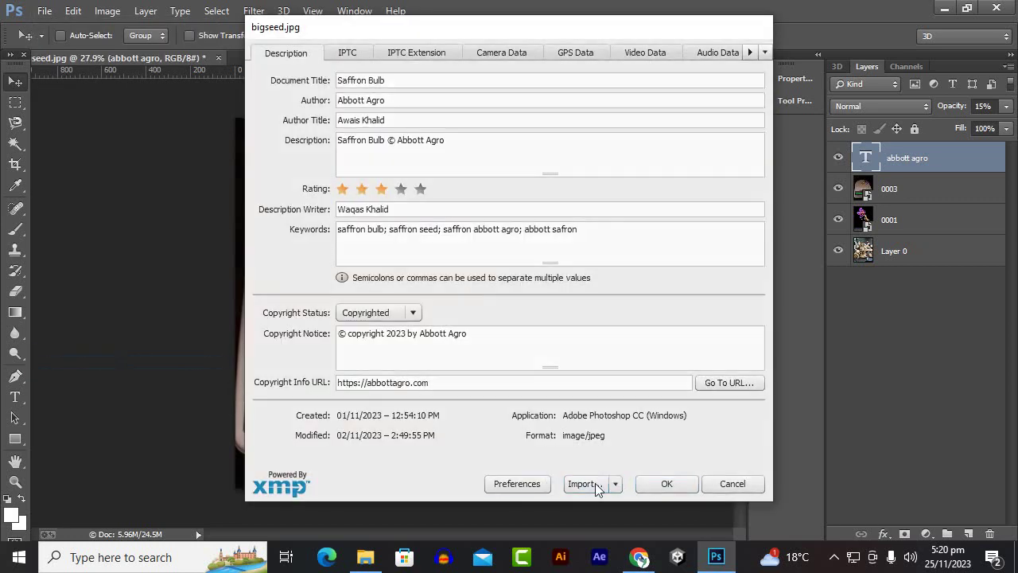
left_click(583, 483)
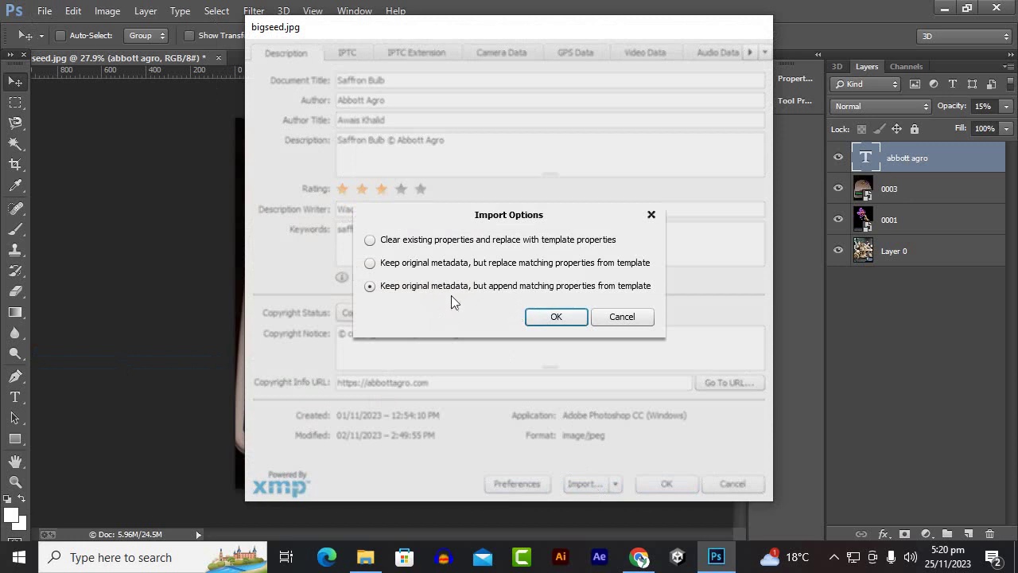
left_click(557, 316)
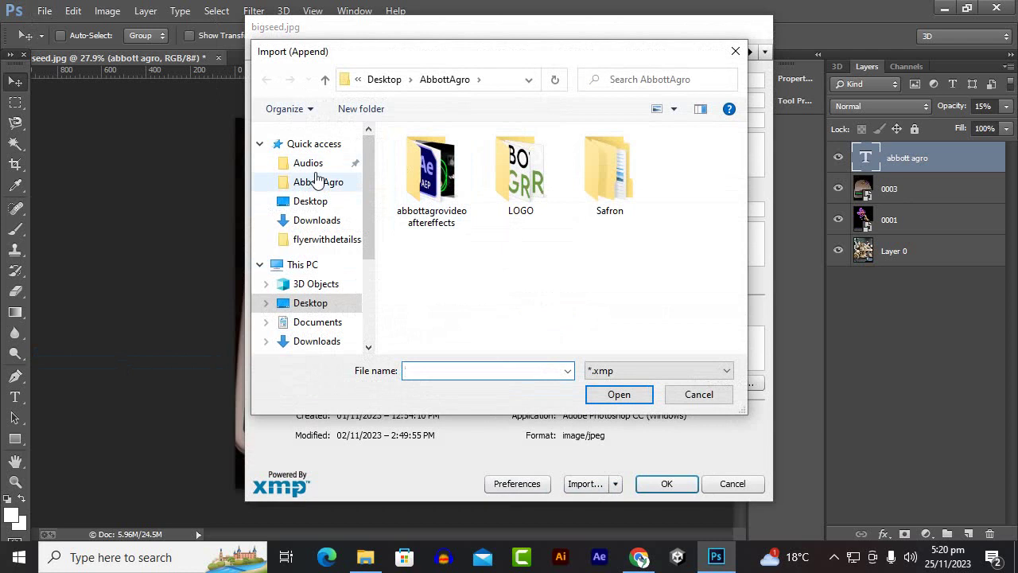
left_click(316, 145)
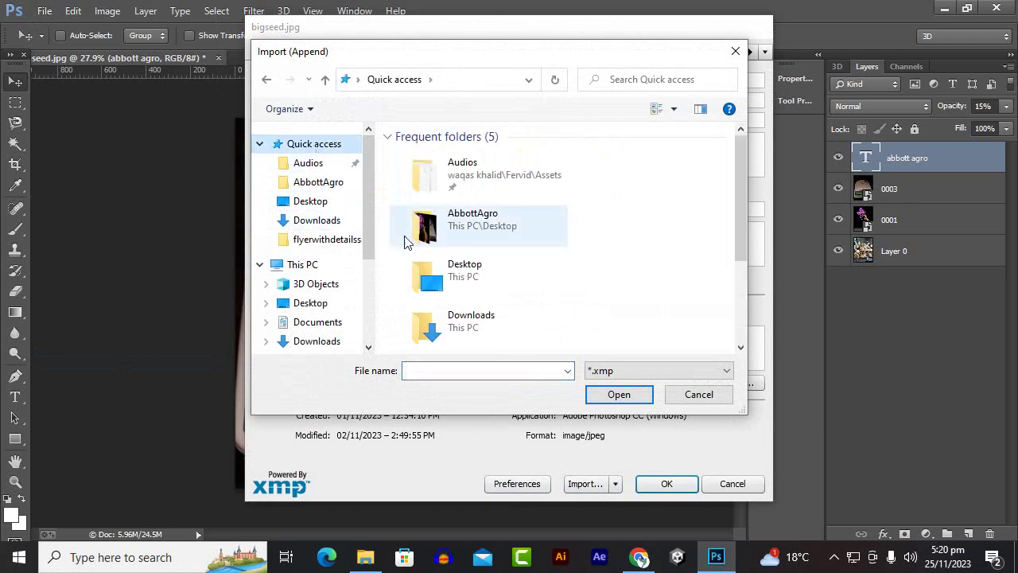
scroll(529, 295, "down", 2)
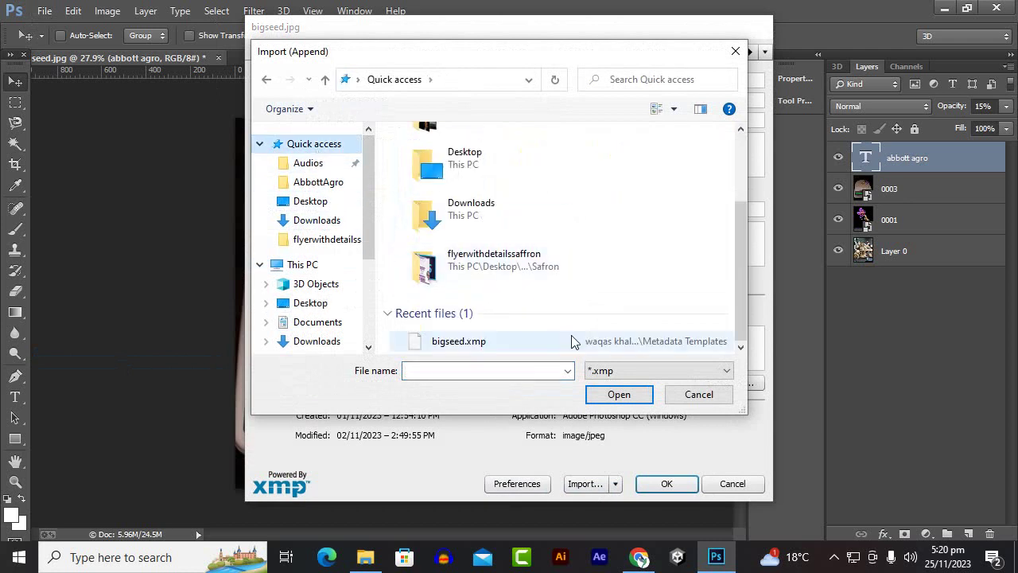
left_click(463, 344)
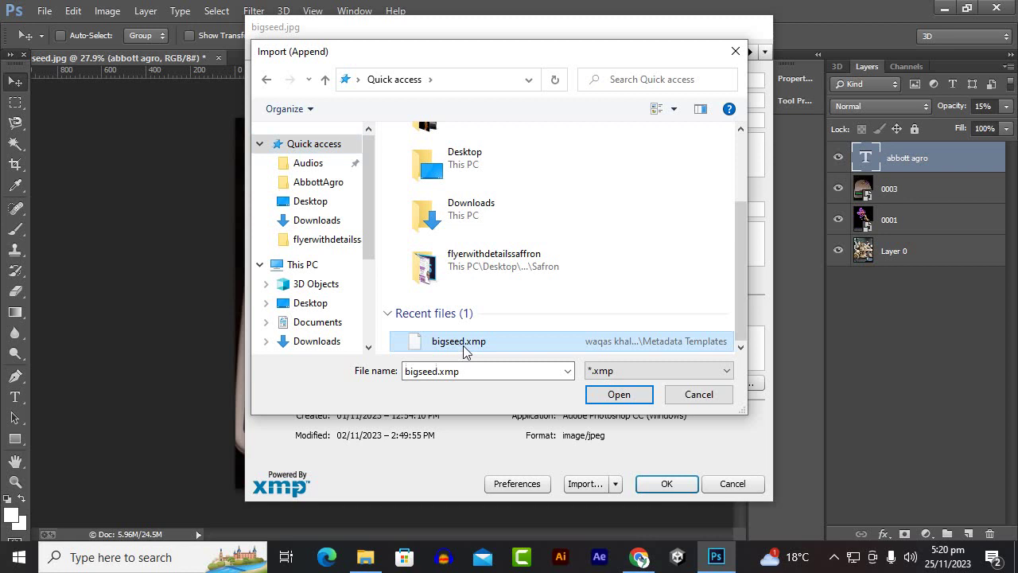
double_click(475, 344)
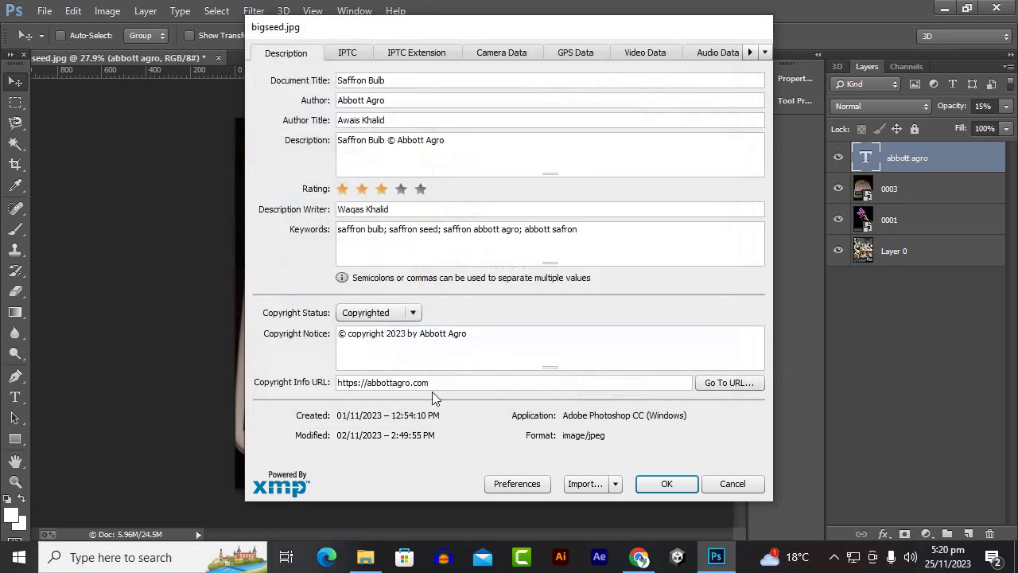
left_click(670, 485)
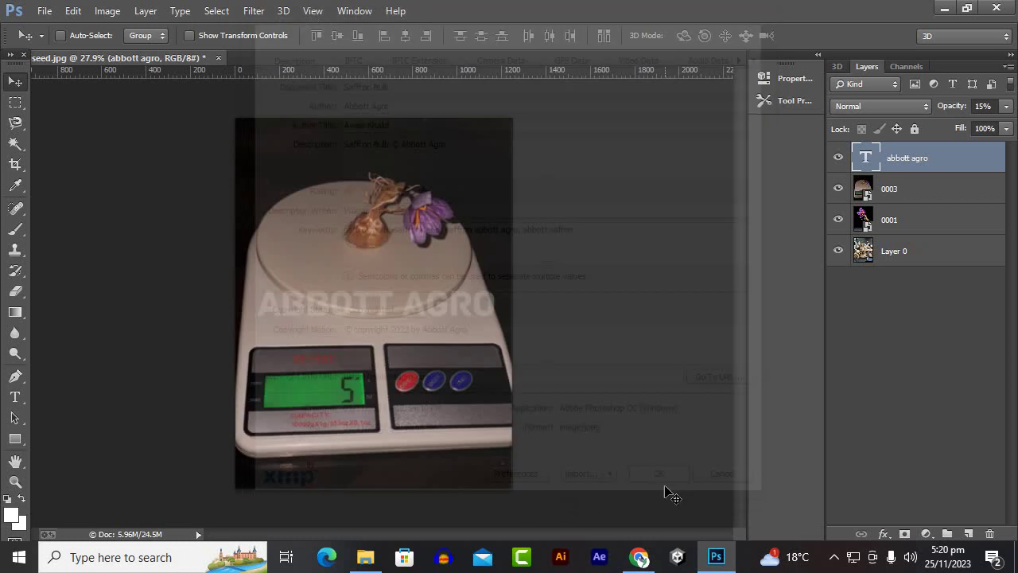